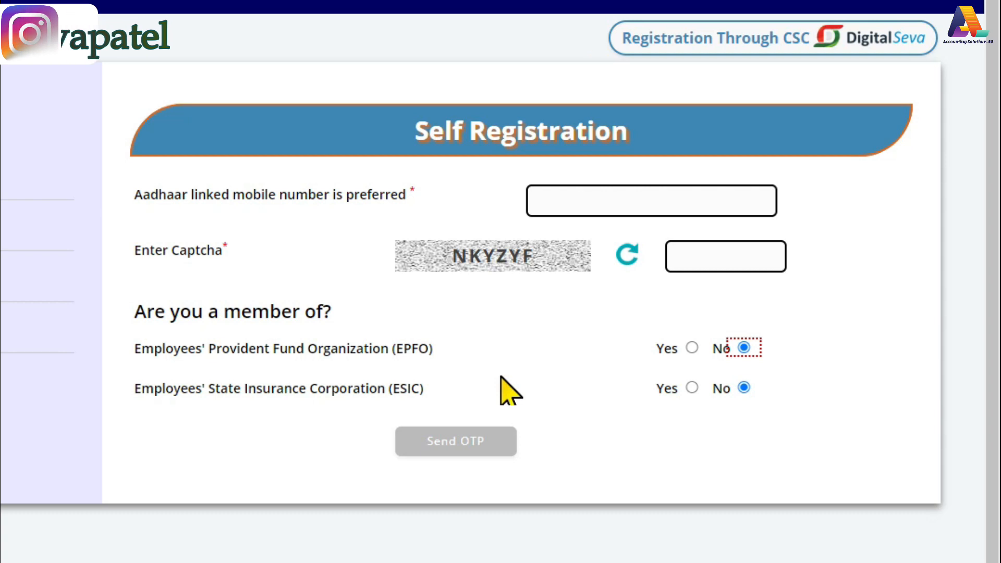
Try Yes for EPFO membership to check registration eligibility, and return the answer to No
click(692, 347)
drag(128, 426, 587, 437)
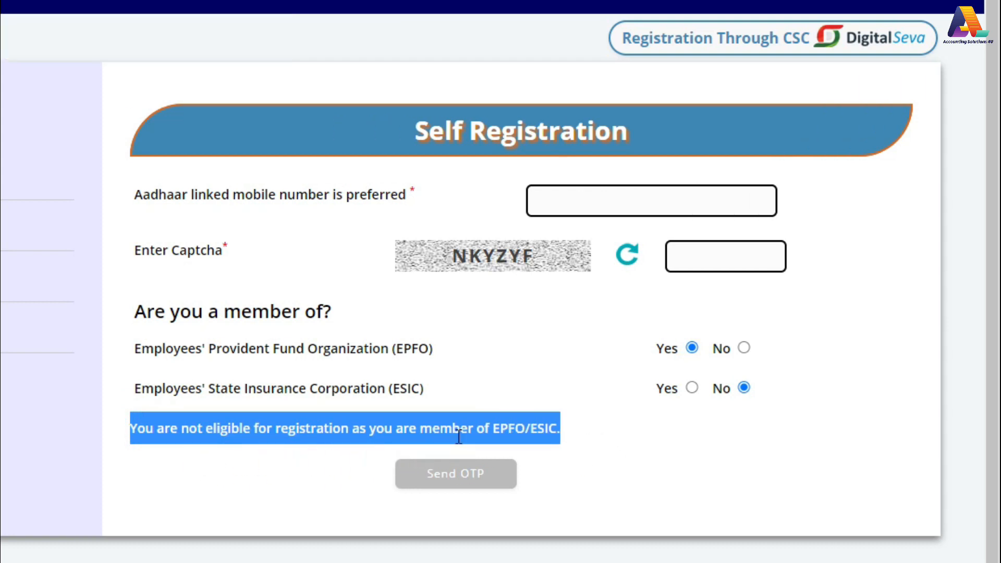
click(264, 484)
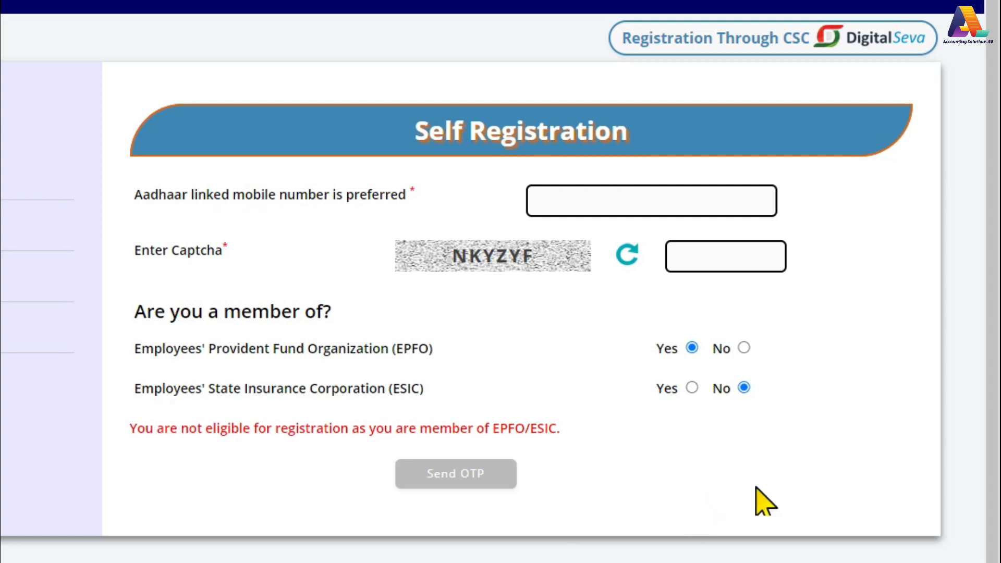
click(744, 348)
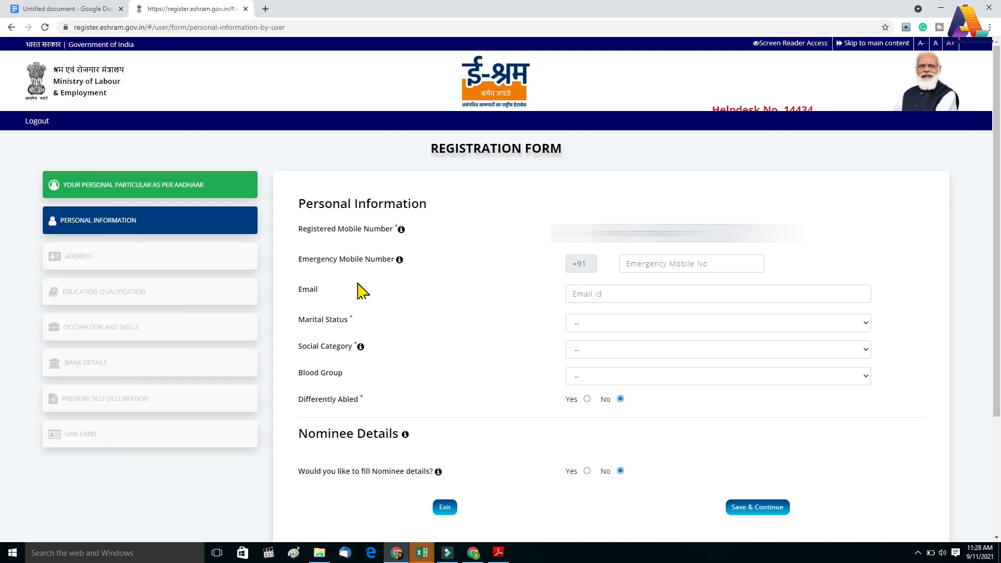
Set the marital status to Married and choose Father Name for the father/husband name entry
mouse_move(399, 260)
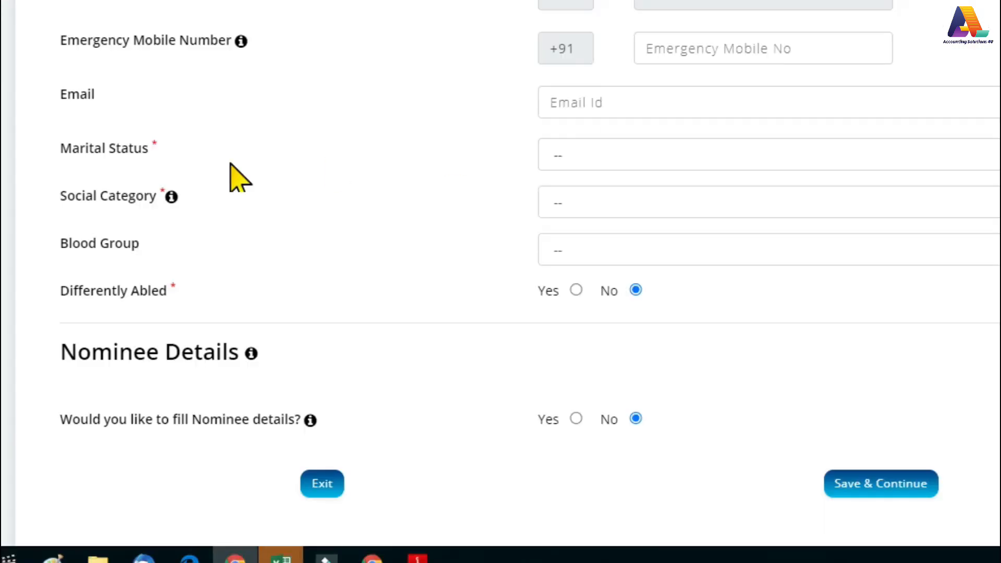
click(873, 158)
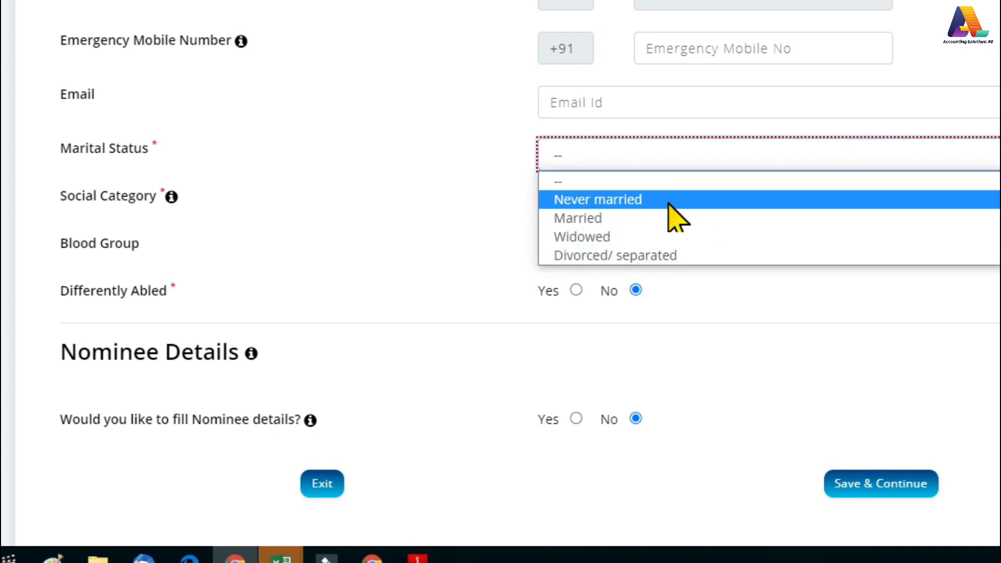
click(638, 218)
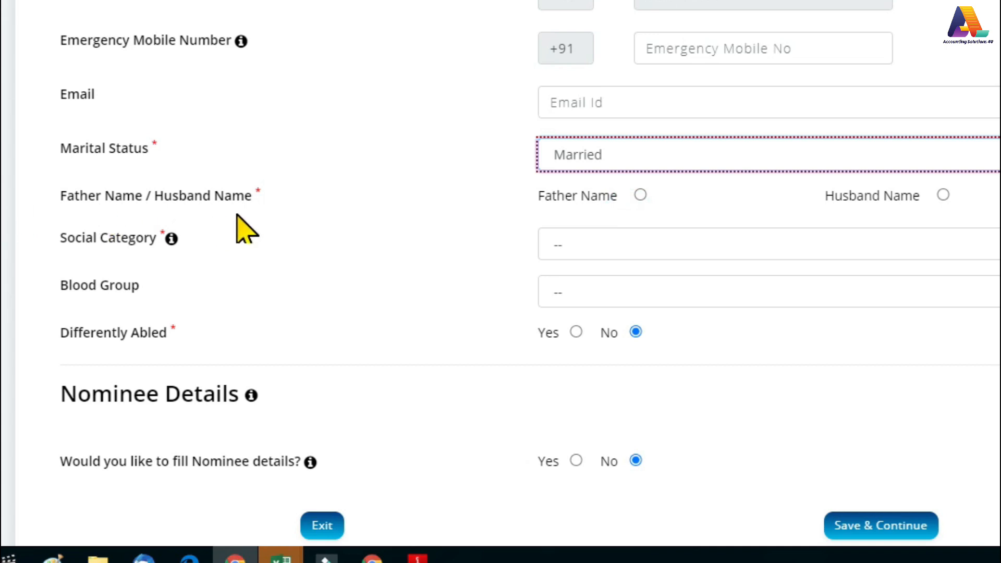
click(943, 195)
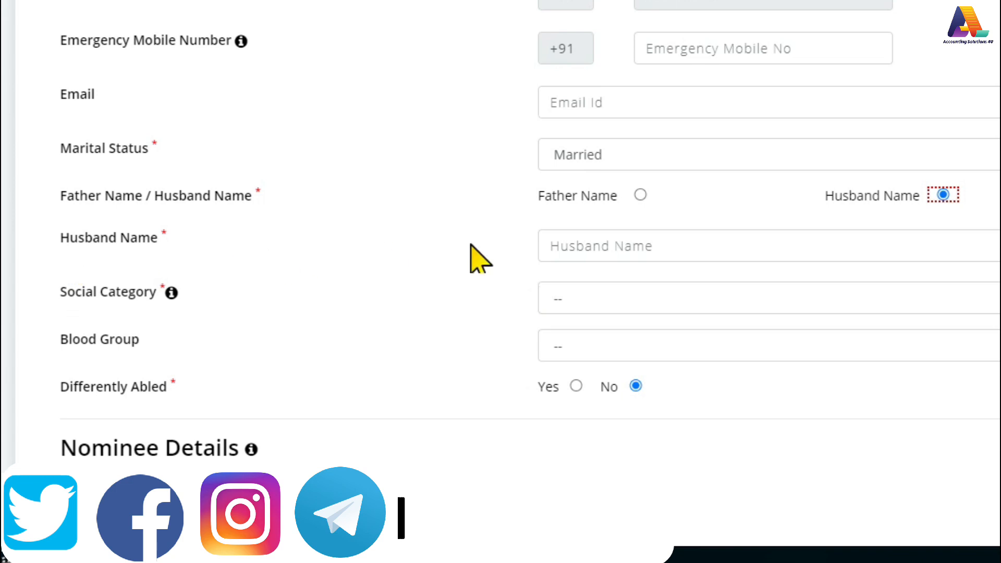
click(641, 196)
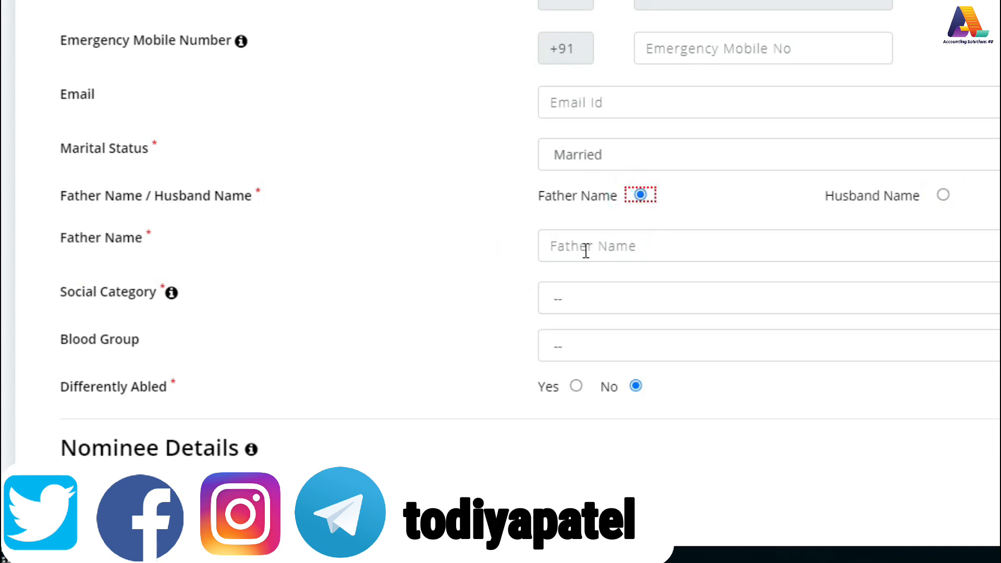
Set the social category to General in the personal information
scroll(229, 234, down, 2)
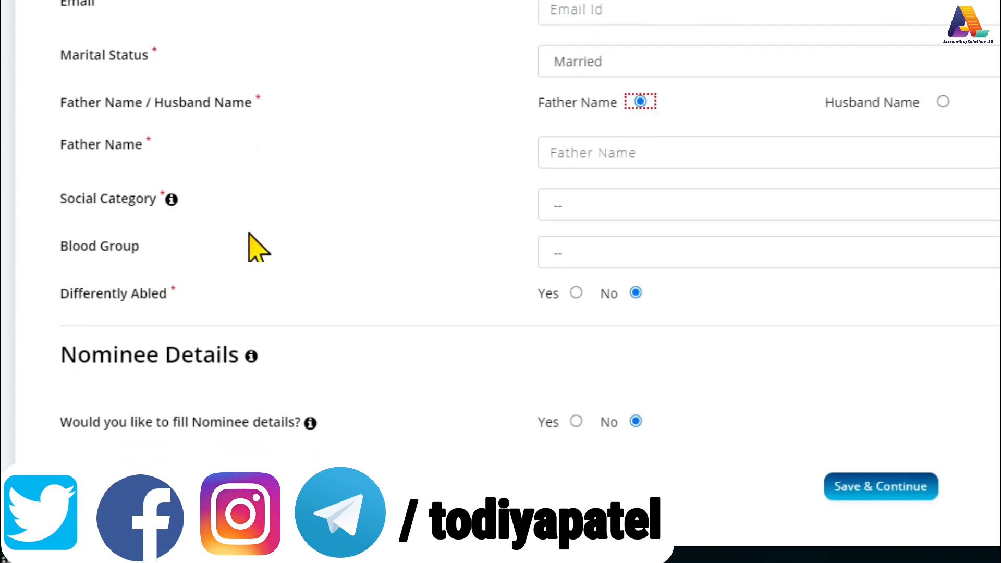
click(593, 214)
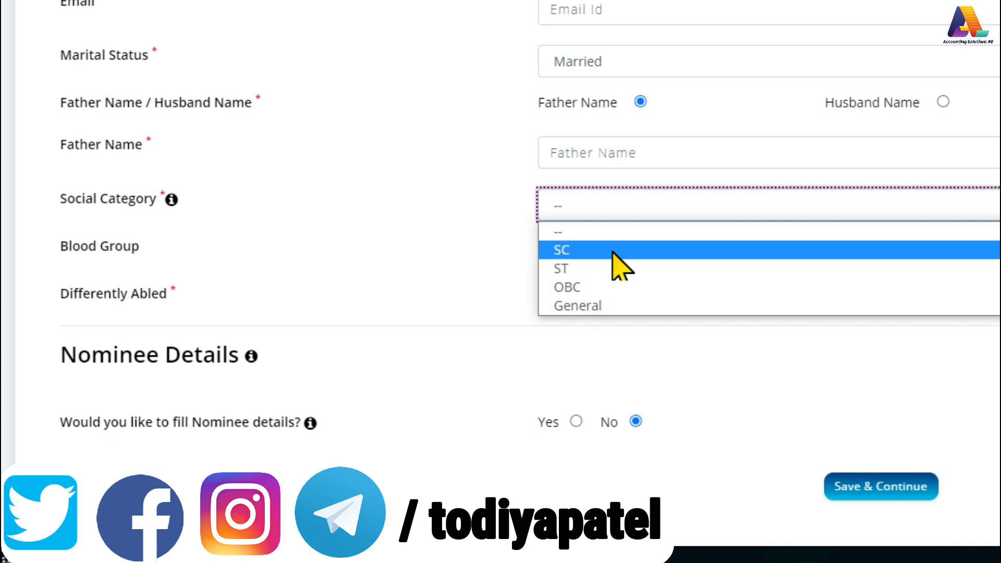
click(612, 306)
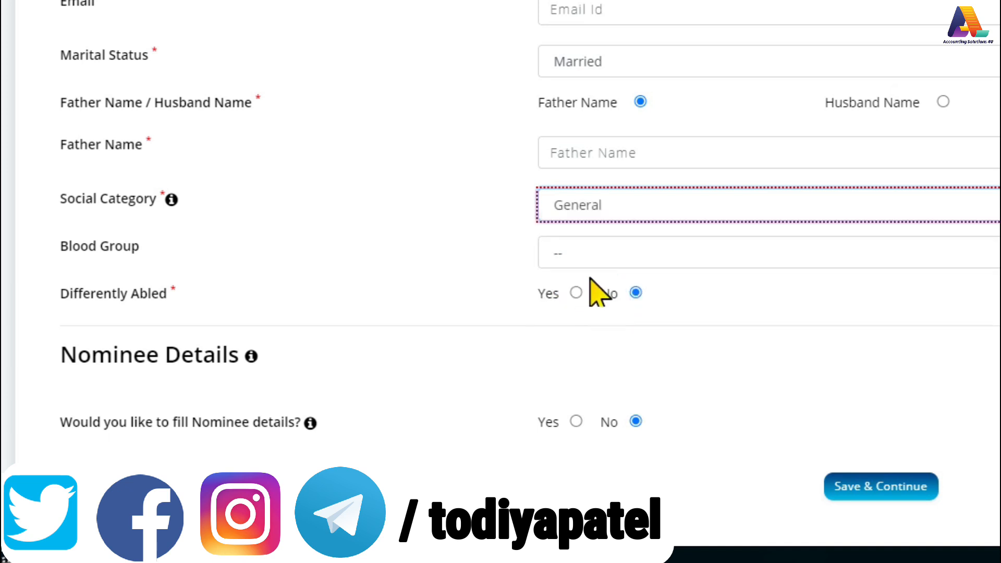
Look through the blood group options and the remaining personal information fields without choosing a blood group
scroll(585, 280, down, 2)
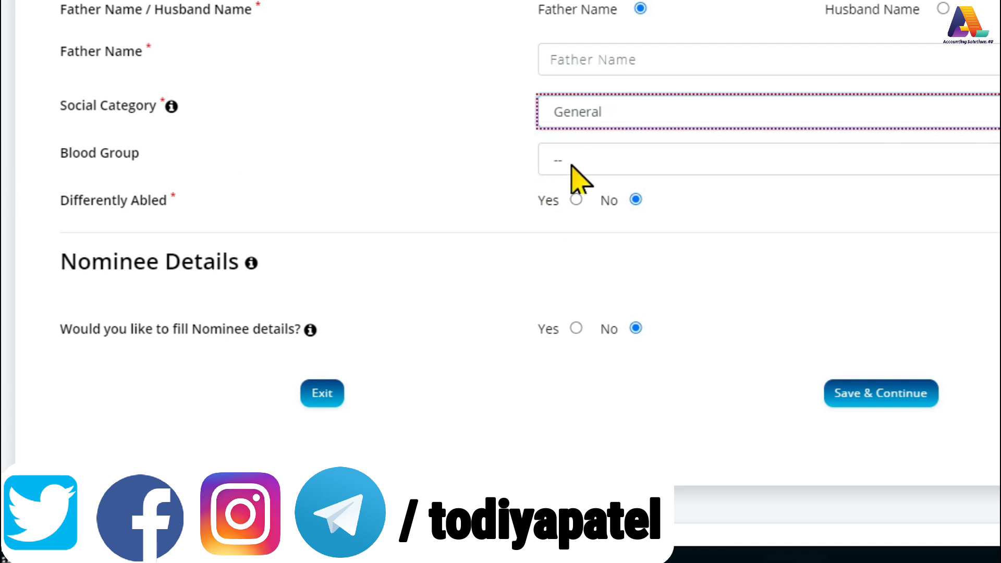
click(572, 165)
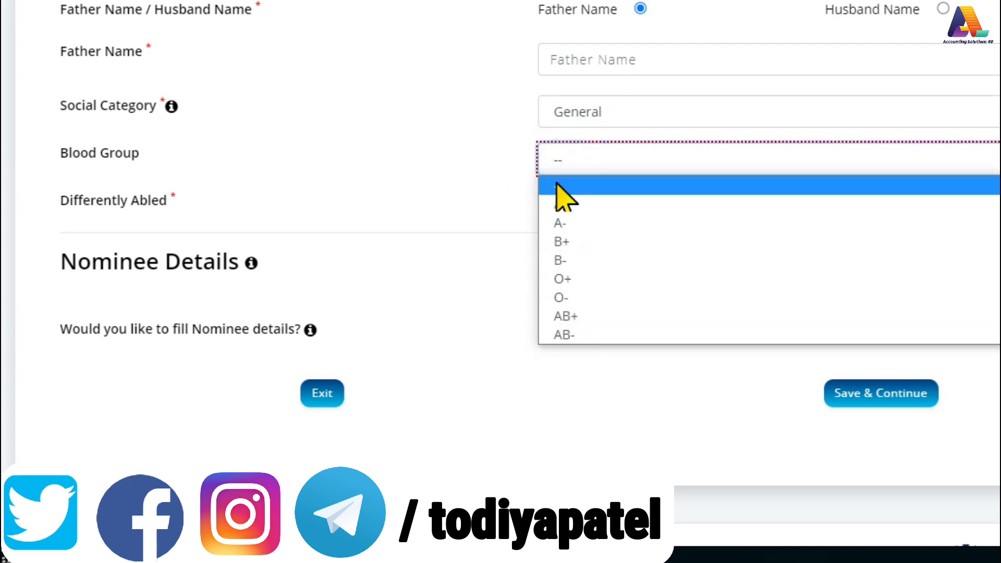
click(388, 169)
scroll(385, 174, down, 4)
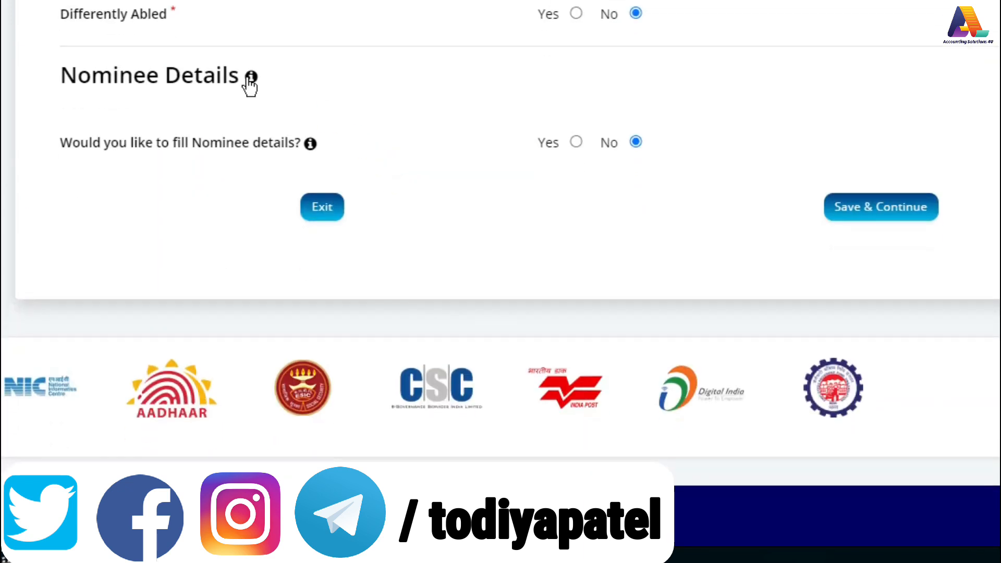
scroll(548, 417, up, 7)
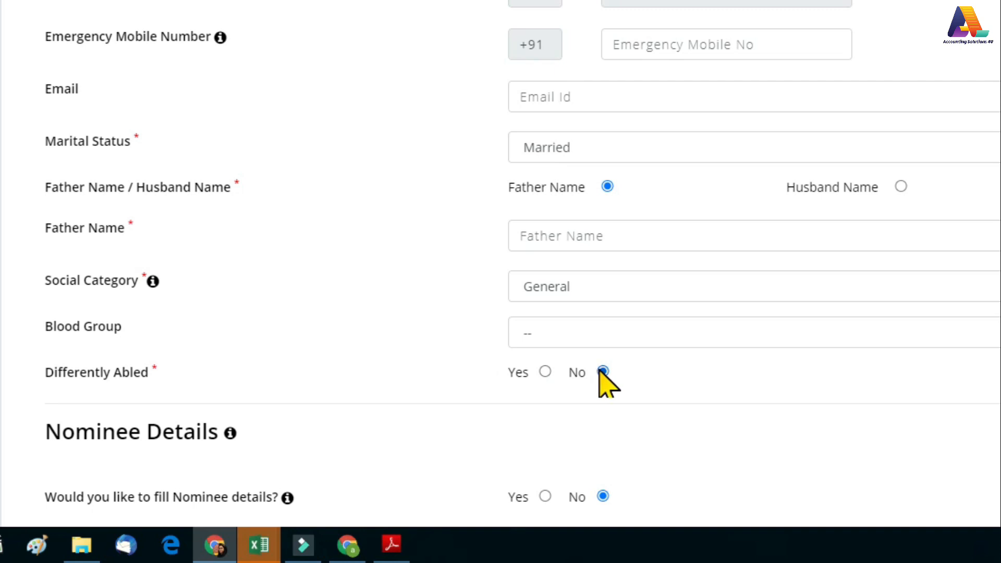
Opt to fill in nominee details and set the nominee's gender to Male
scroll(605, 383, down, 2)
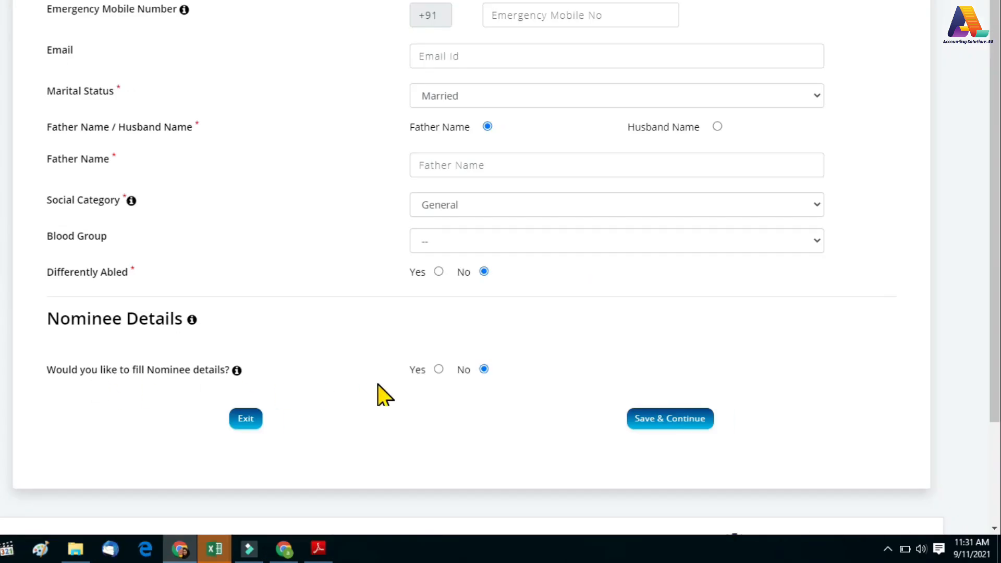
click(438, 369)
scroll(435, 371, down, 4)
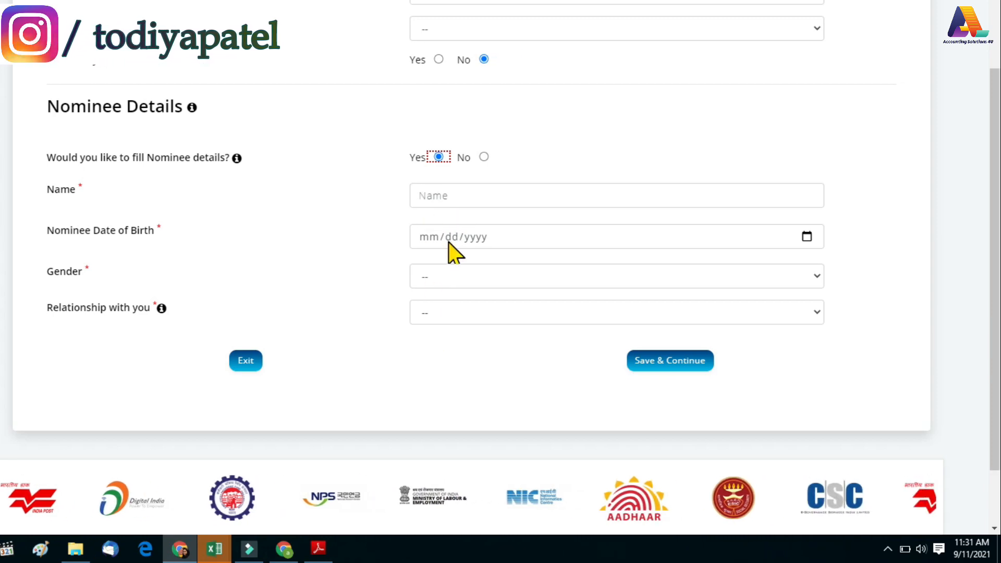
click(449, 312)
click(359, 313)
click(449, 275)
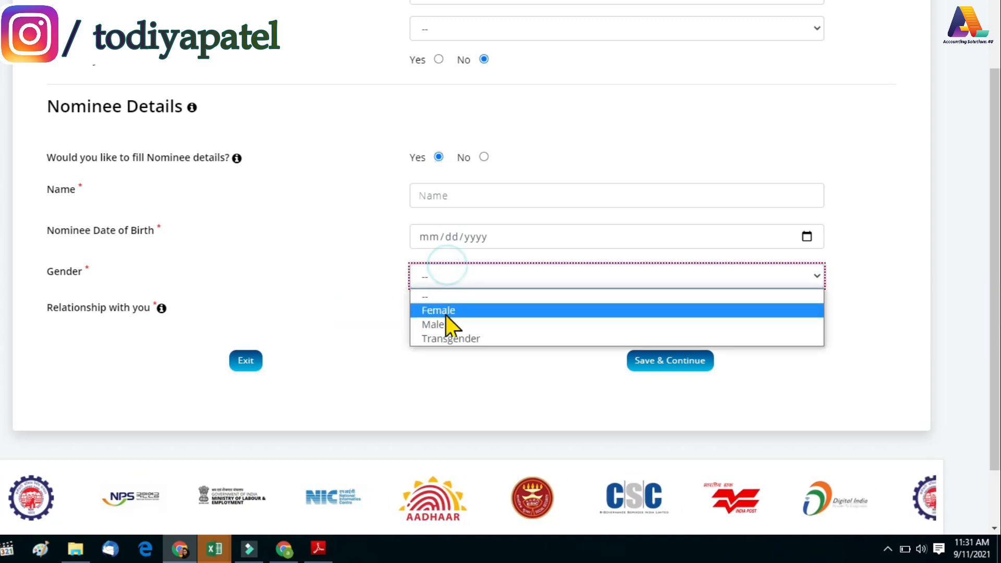
click(443, 324)
Review the relationship options available for the male nominee without selecting one
click(431, 314)
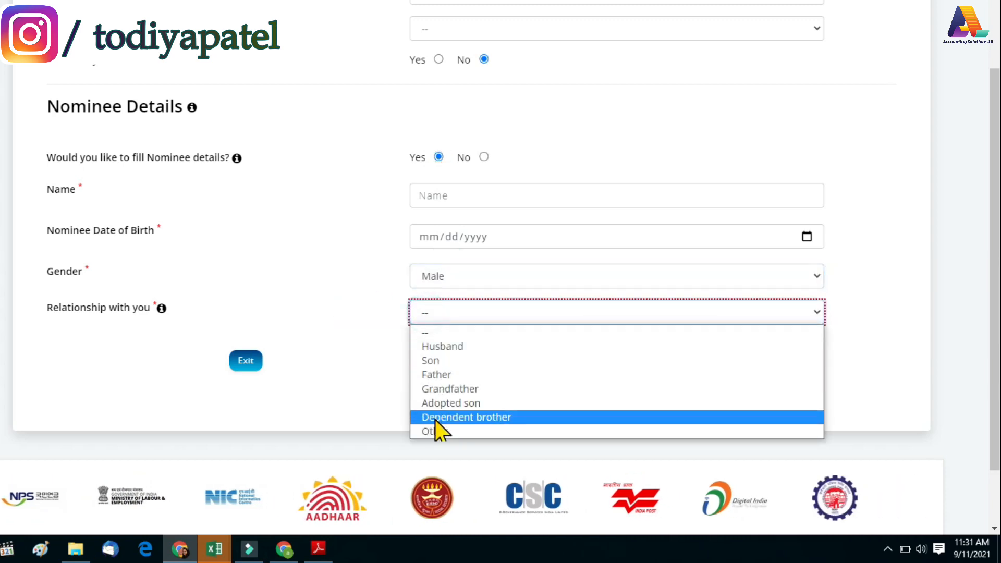
click(369, 369)
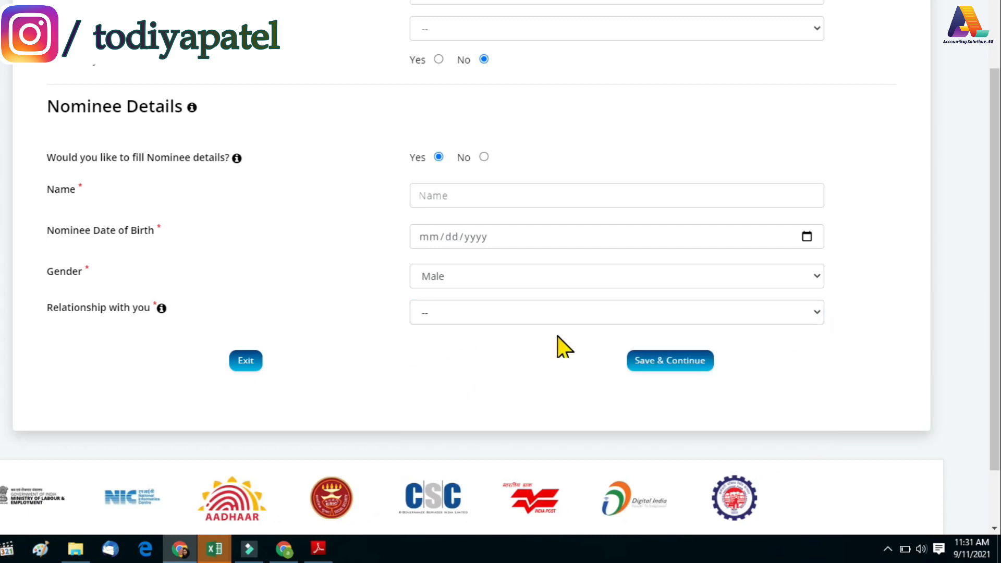
scroll(625, 428, up, 1)
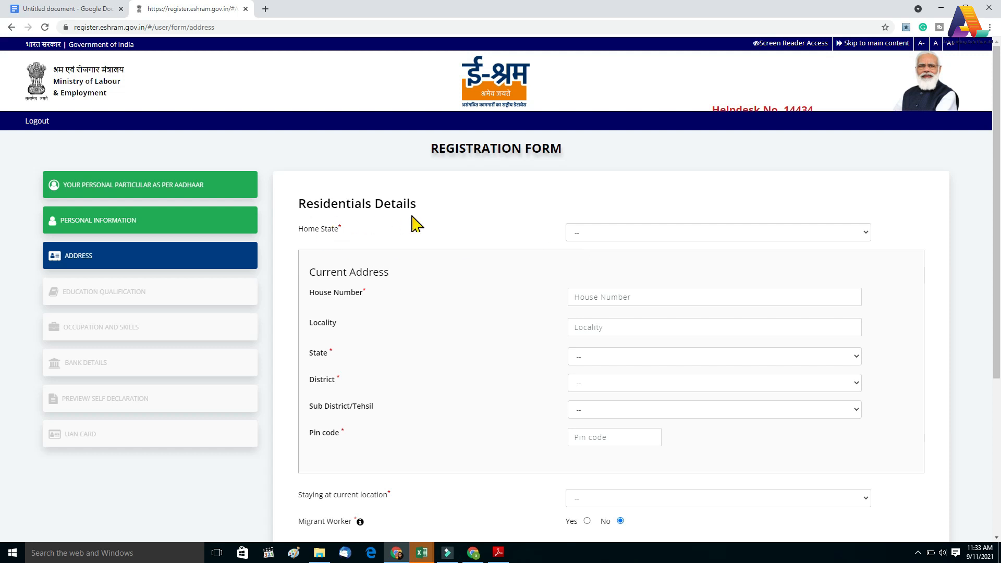
Set the home state to GUJARAT and the time staying at the current location to 5-10 years
click(640, 236)
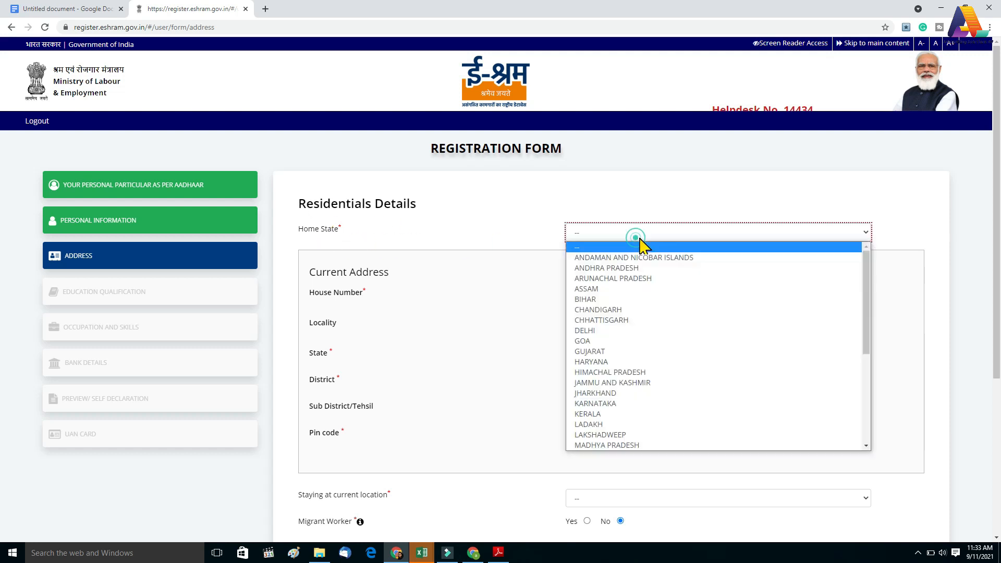
click(595, 350)
scroll(587, 292, down, 1)
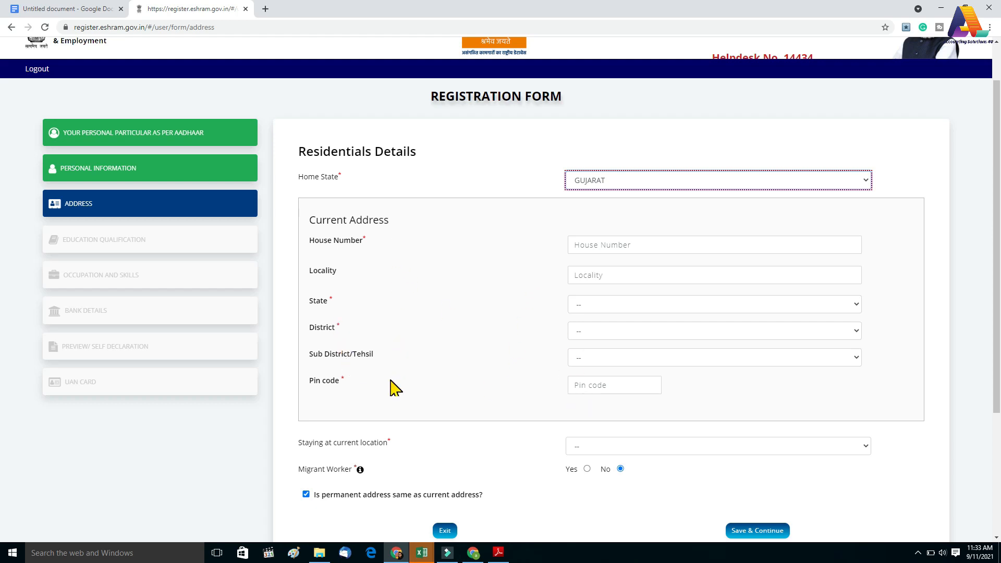
scroll(395, 388, down, 1)
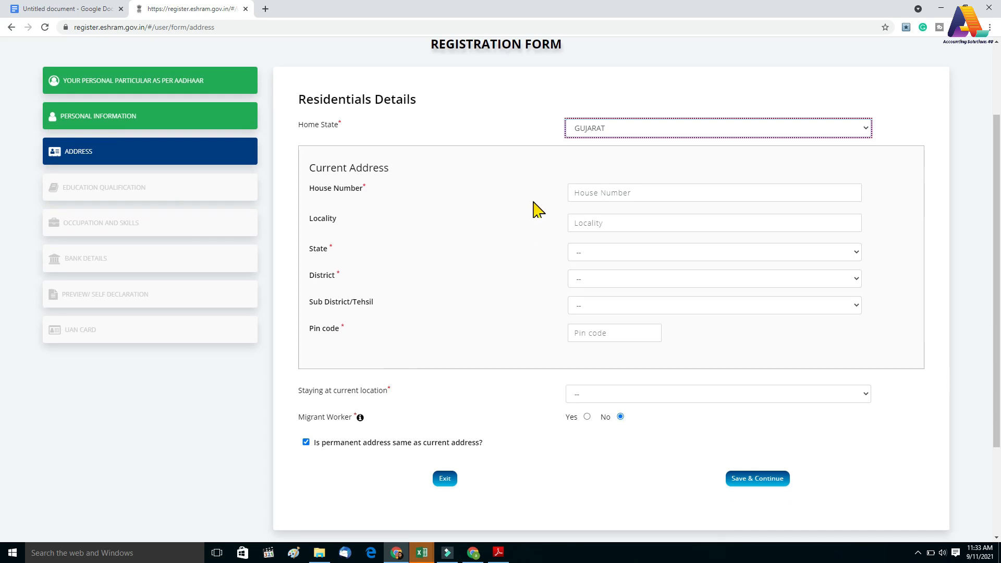
scroll(510, 362, down, 2)
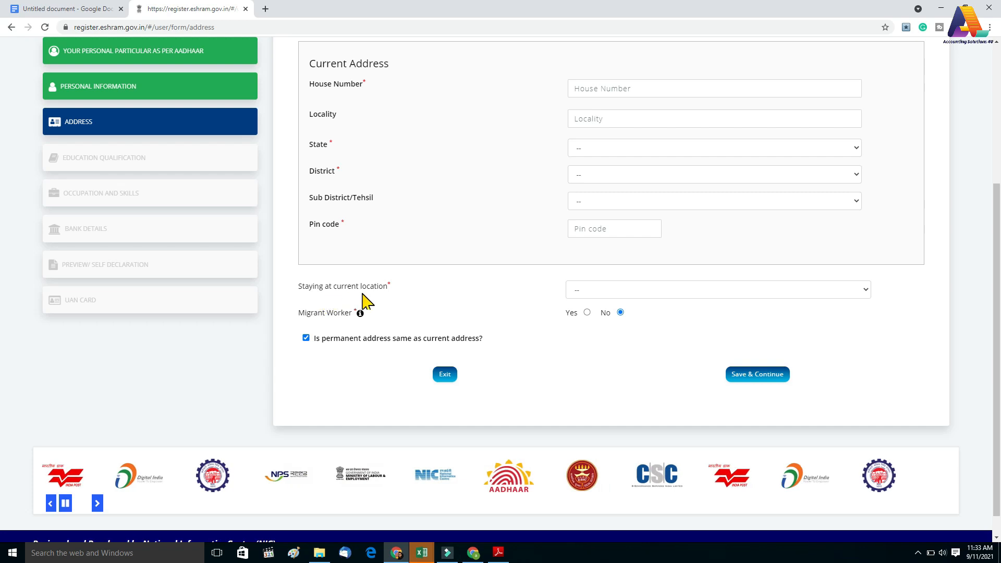
scroll(389, 299, up, 2)
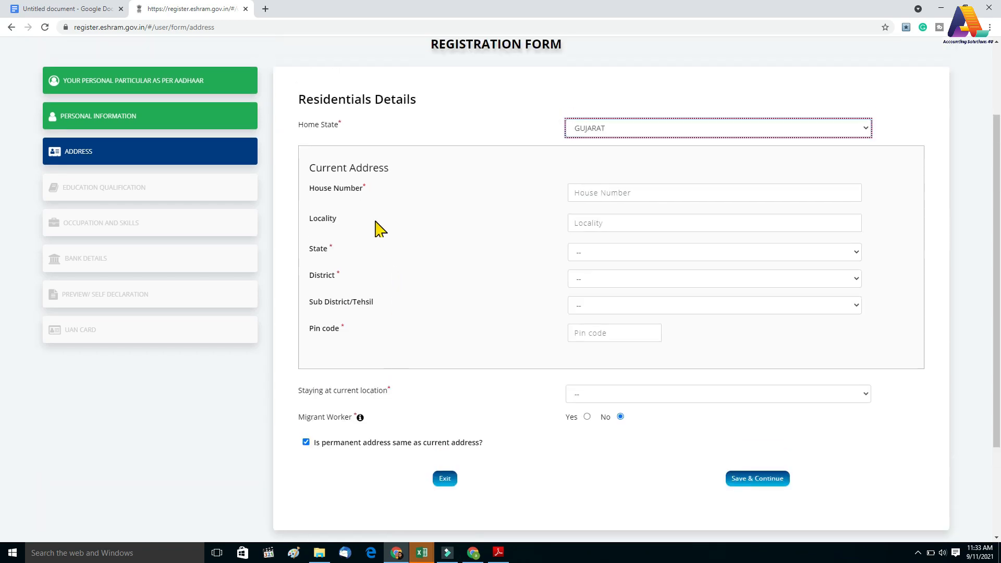
scroll(438, 365, down, 1)
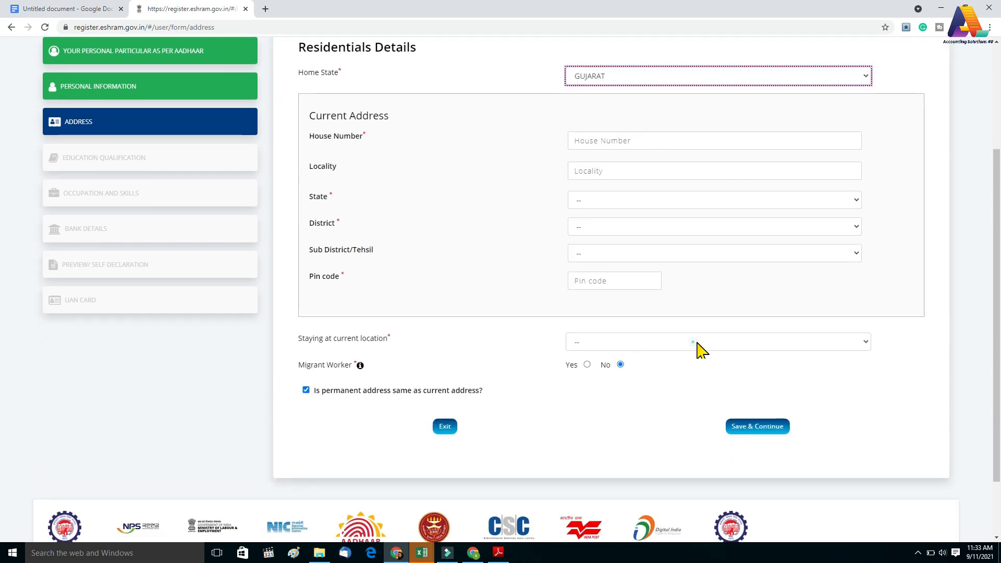
click(699, 343)
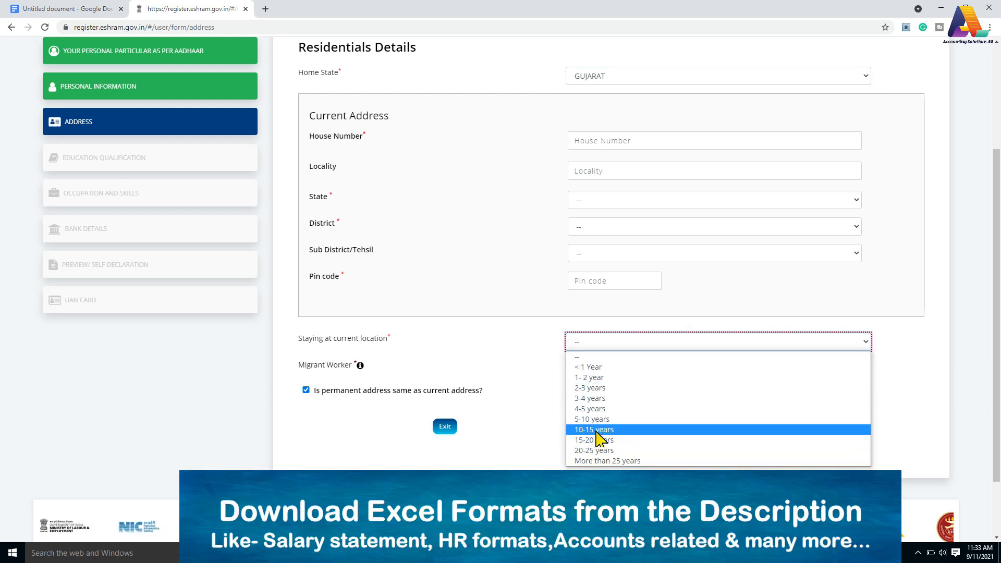
click(456, 260)
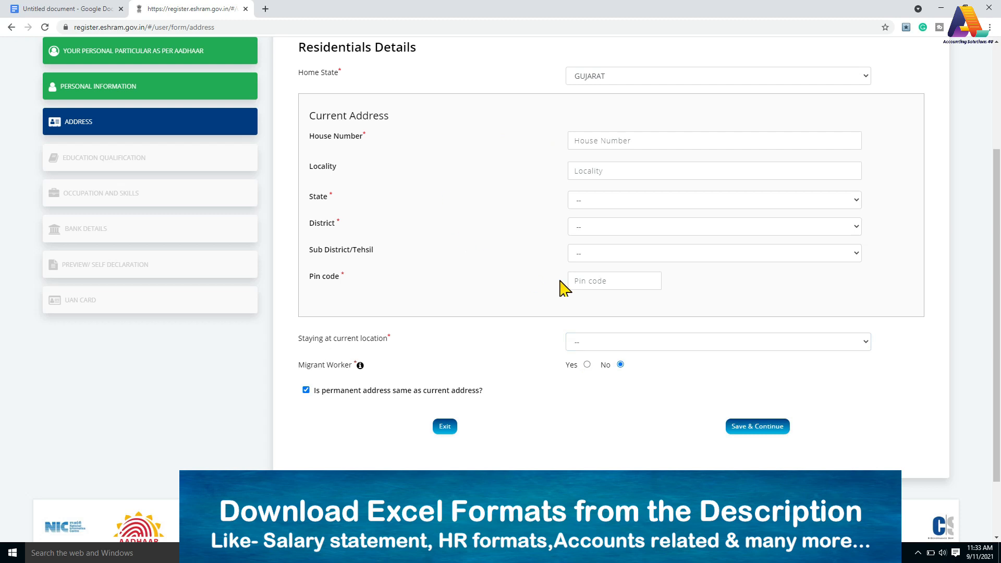
click(606, 346)
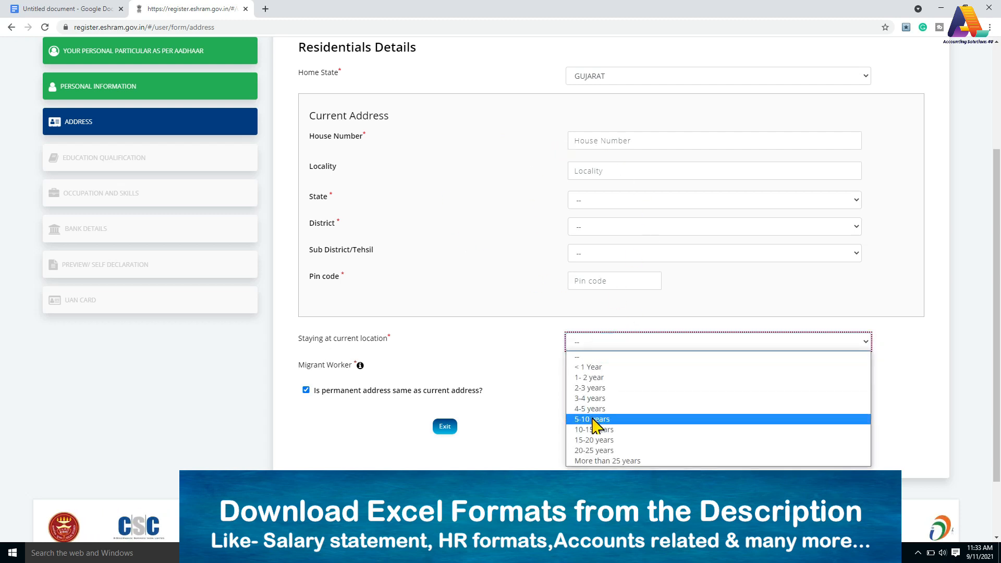
click(590, 419)
Examine the Migrant Worker explanation, the permanent address option and the current address fields
scroll(576, 250, down, 1)
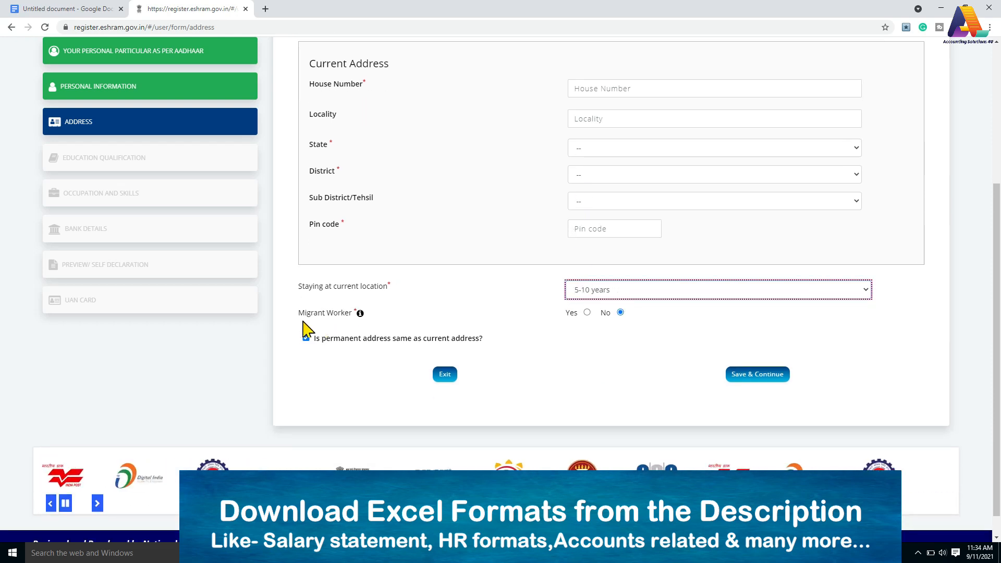
click(320, 328)
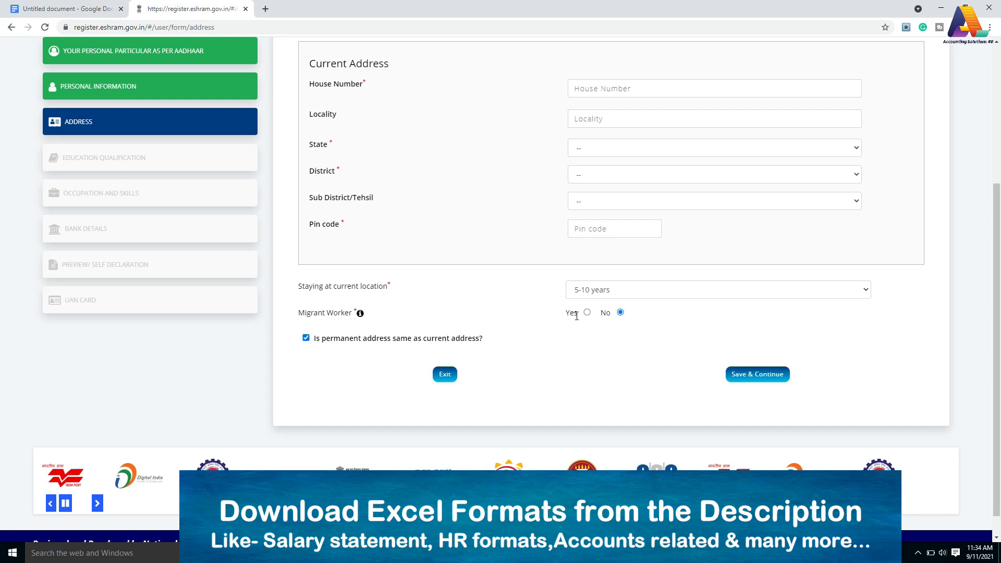
mouse_move(360, 316)
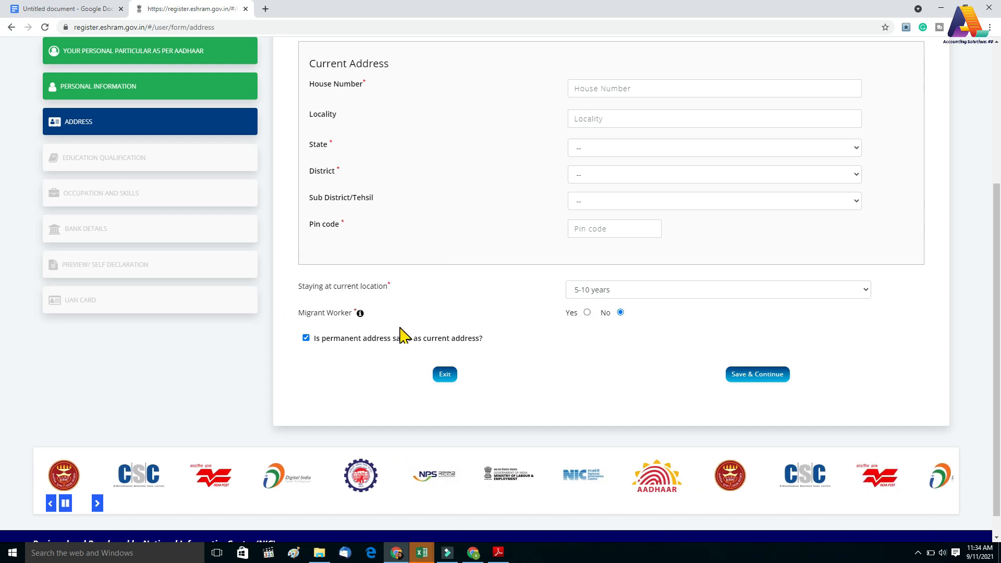
scroll(344, 334, down, 1)
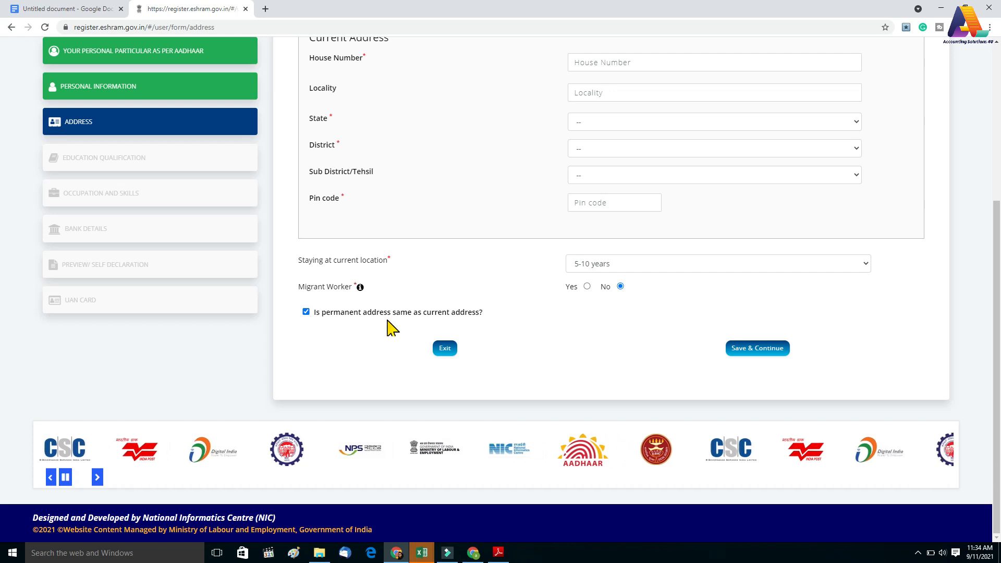
scroll(379, 185, up, 2)
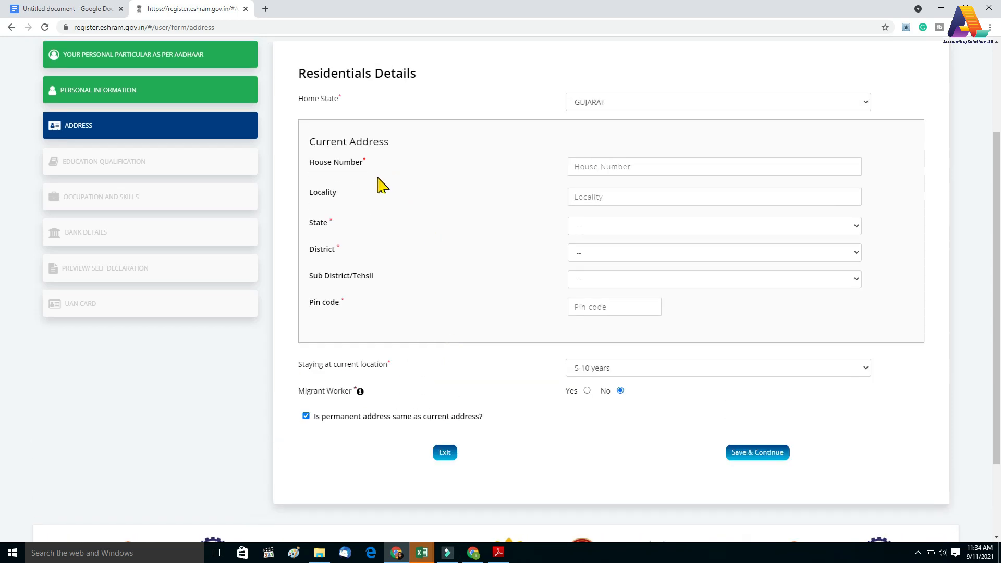
Untick the option that the permanent address matches the current one, review the separate permanent address fields, and tick the option again
scroll(421, 209, down, 2)
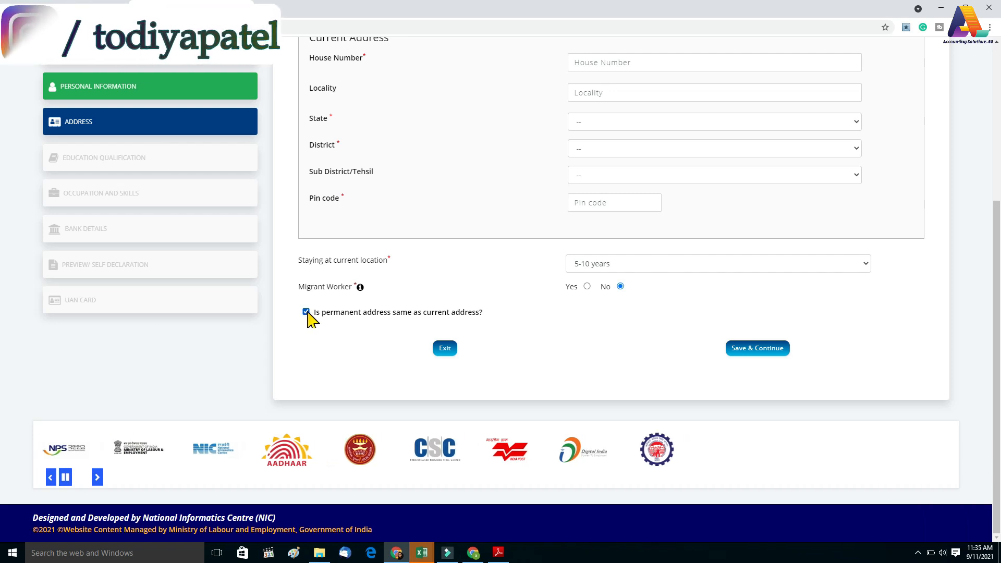
click(307, 312)
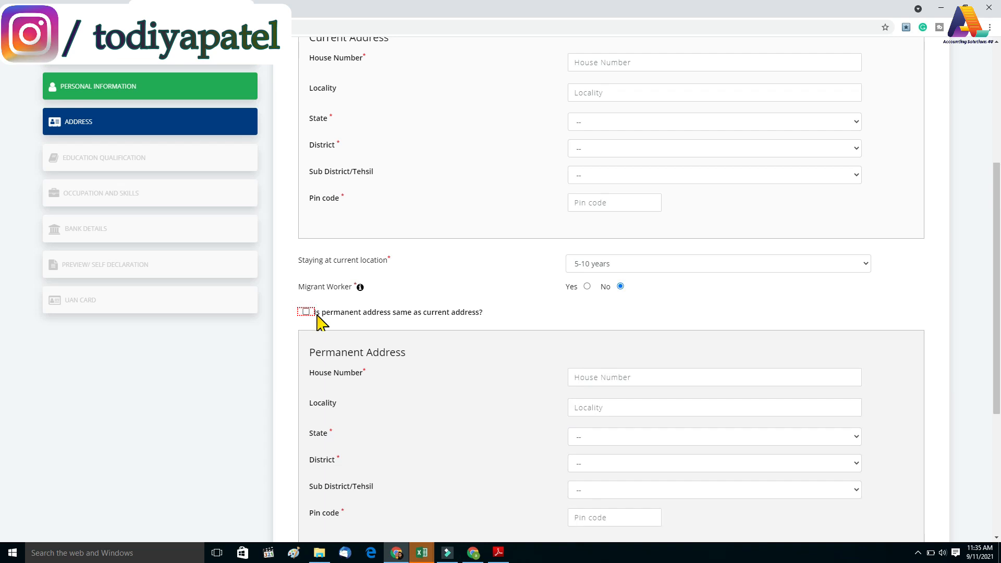
scroll(328, 320, down, 2)
scroll(384, 313, up, 3)
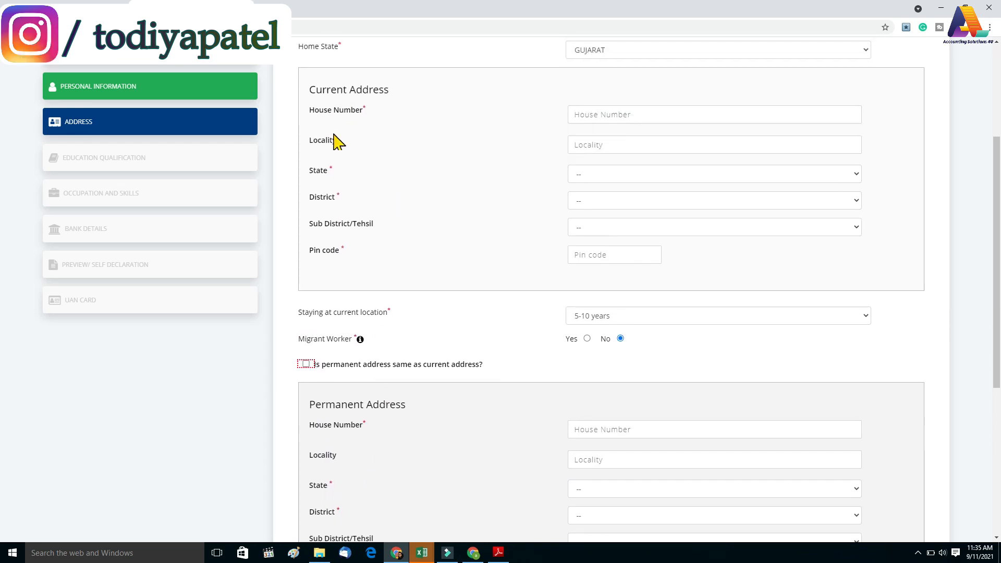
scroll(462, 235, down, 5)
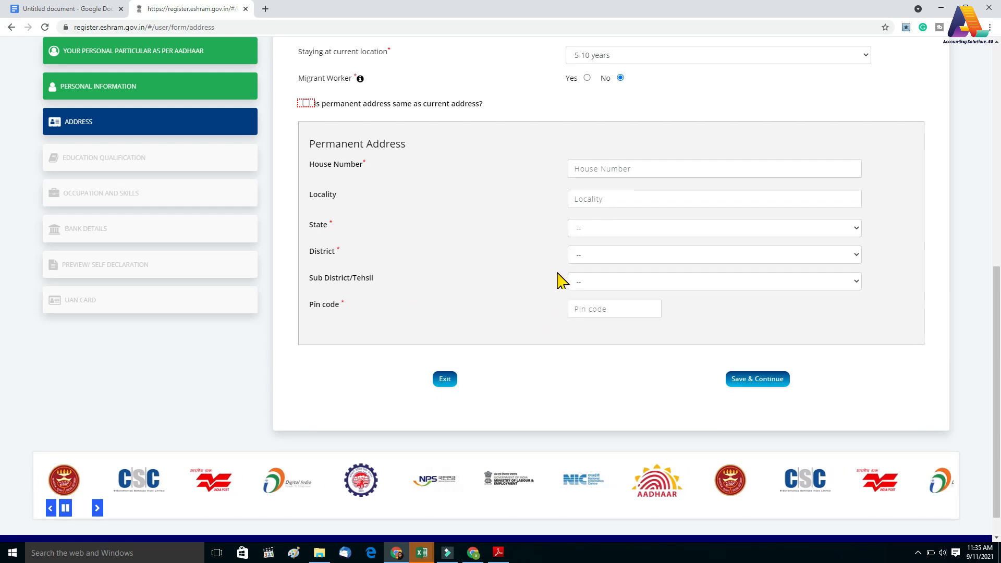
scroll(559, 280, up, 1)
click(306, 156)
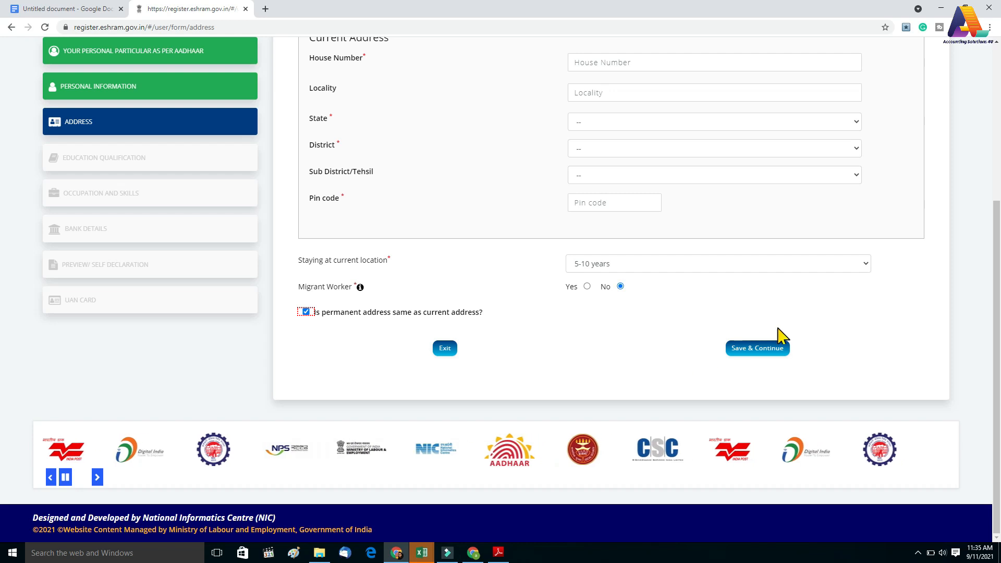
Set the education qualification to Post-graduate and above in the Education Qualification section
scroll(551, 318, up, 5)
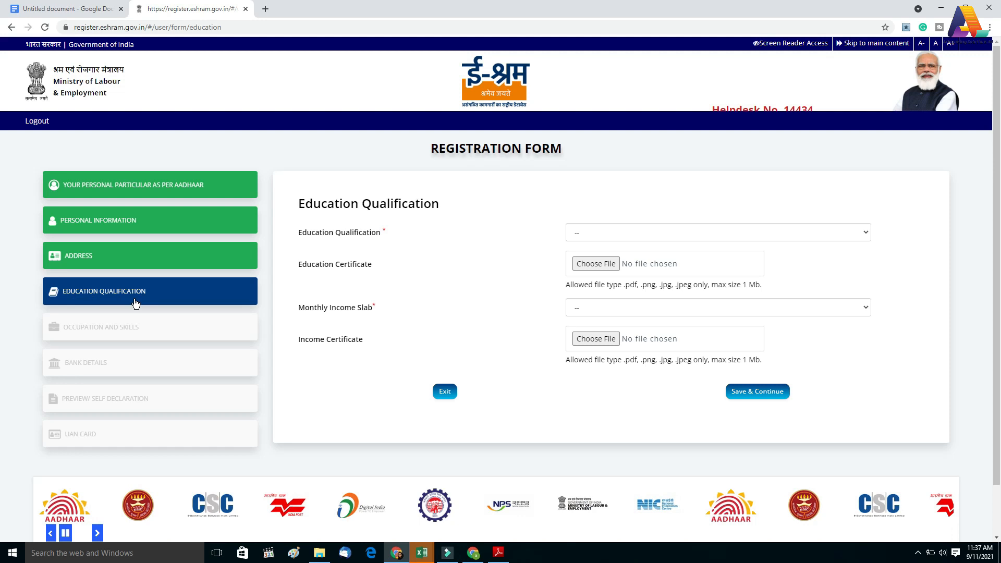
click(628, 238)
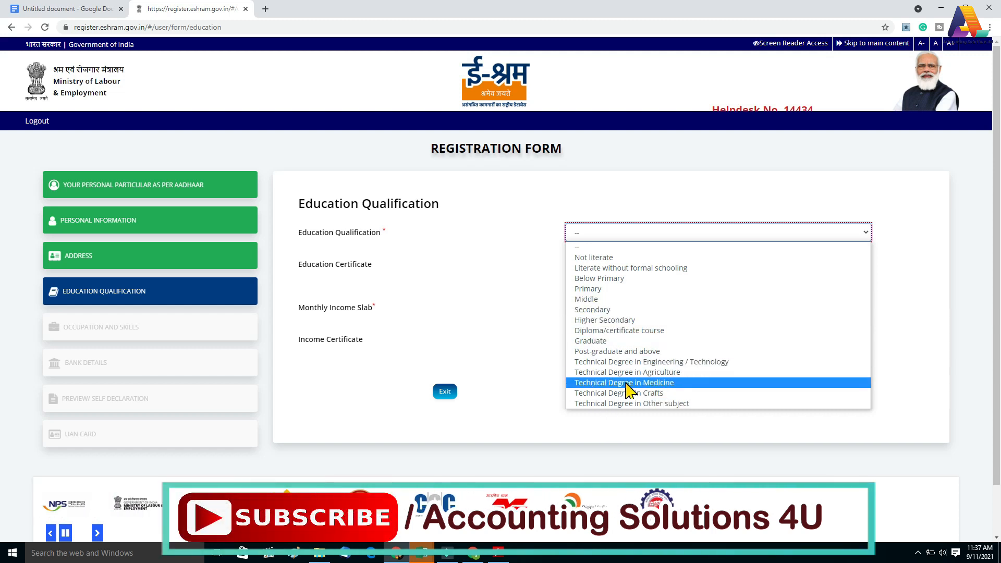
click(606, 354)
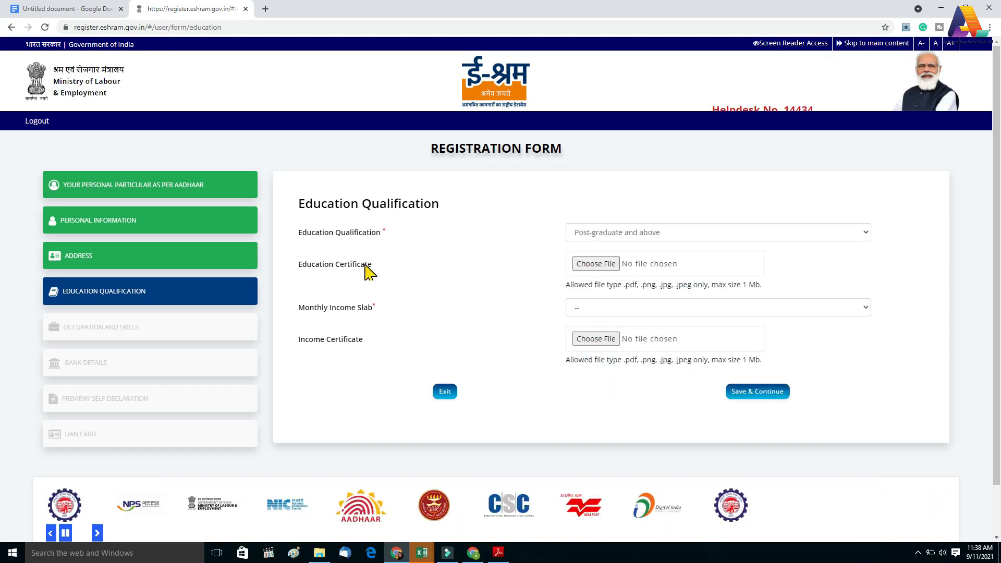
click(356, 264)
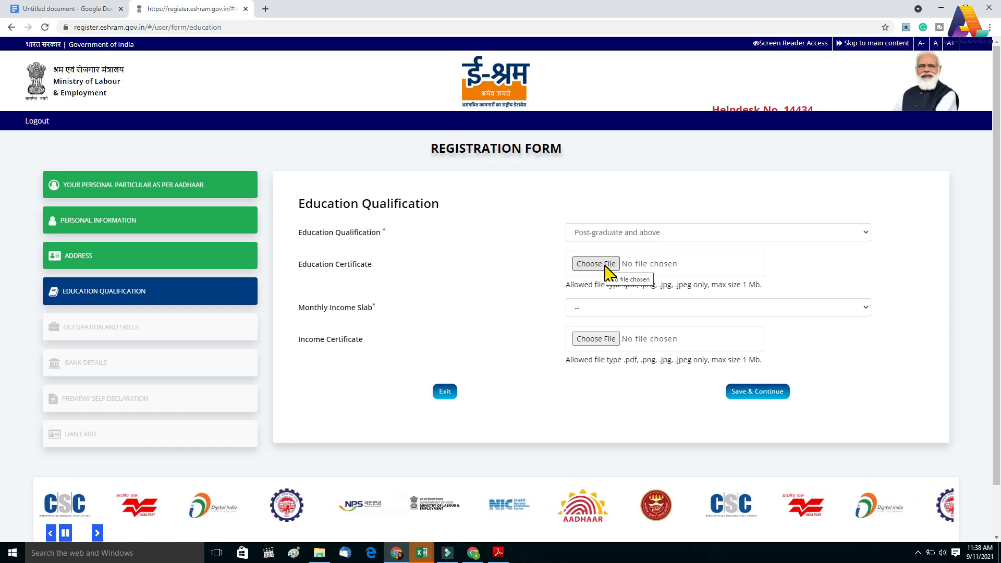
Set the monthly income slab to 10000 & Below and save the education section to continue
scroll(609, 270, down, 1)
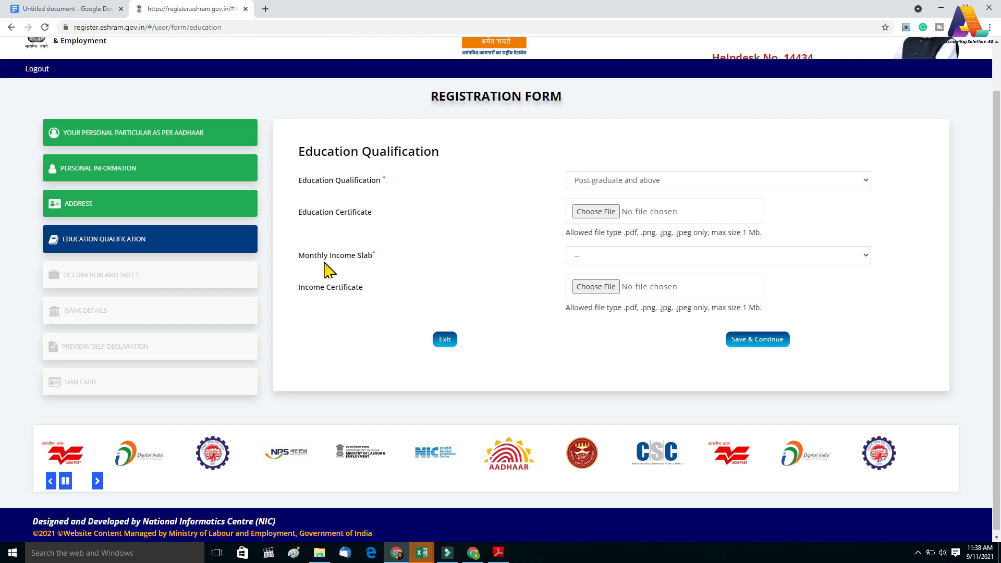
click(618, 258)
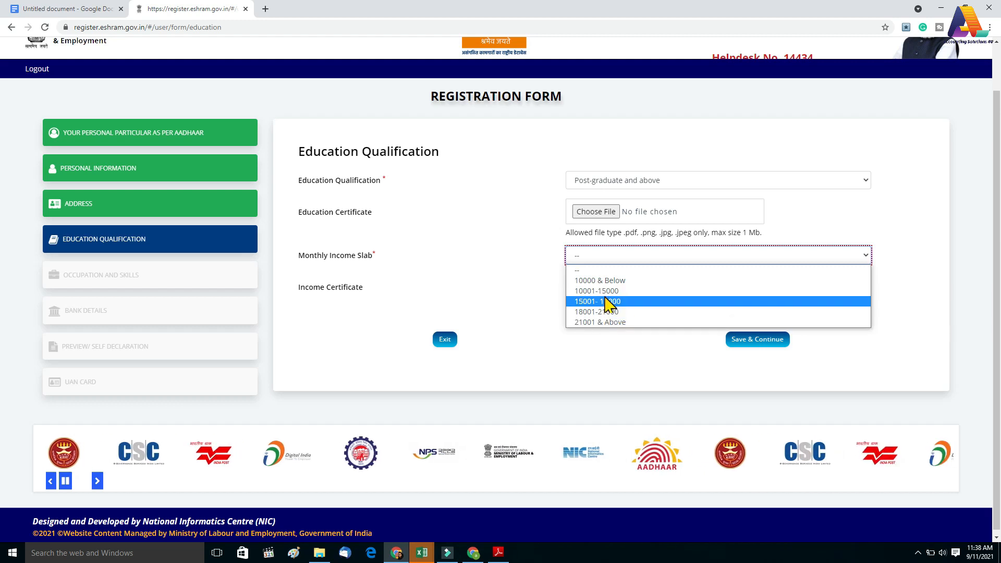
click(617, 282)
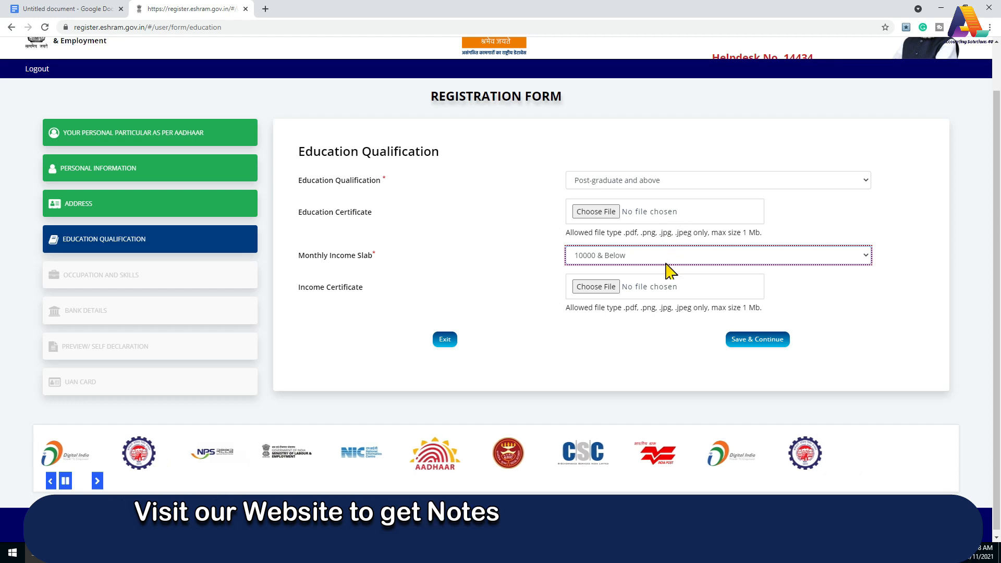
click(760, 343)
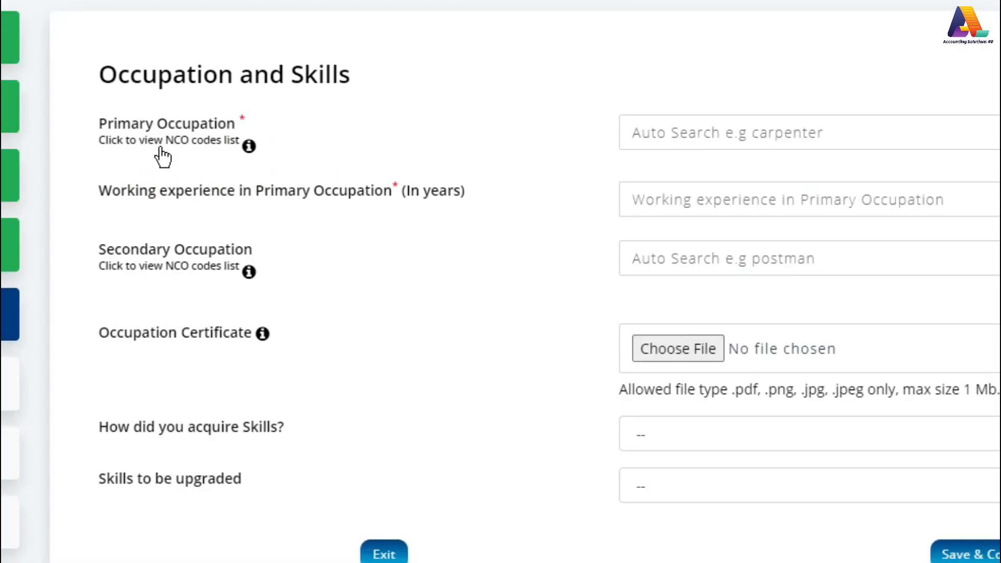
Open the NCO codes list for the primary occupation and look through its occupations and sectors
mouse_move(249, 147)
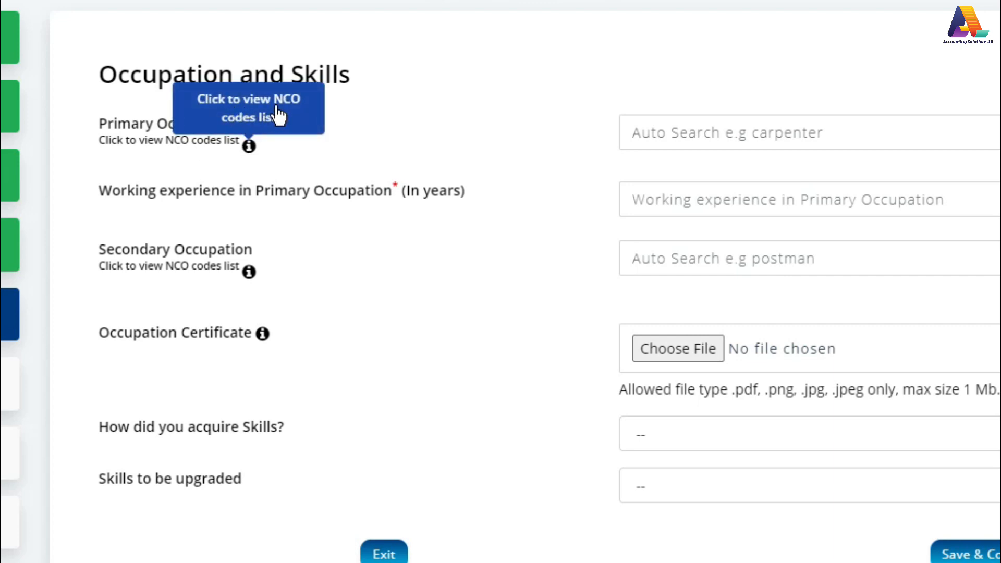
click(250, 120)
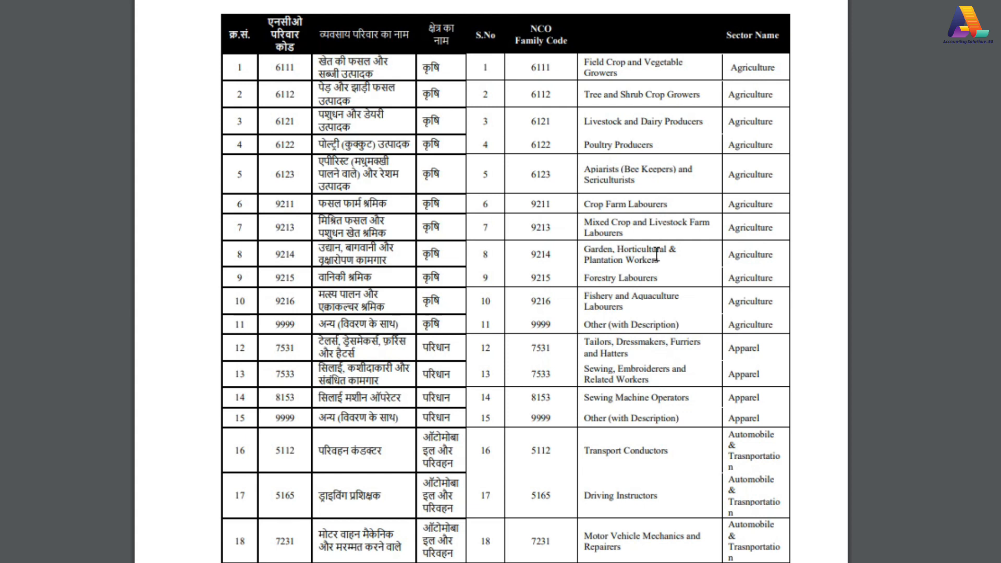
scroll(656, 255, down, 2)
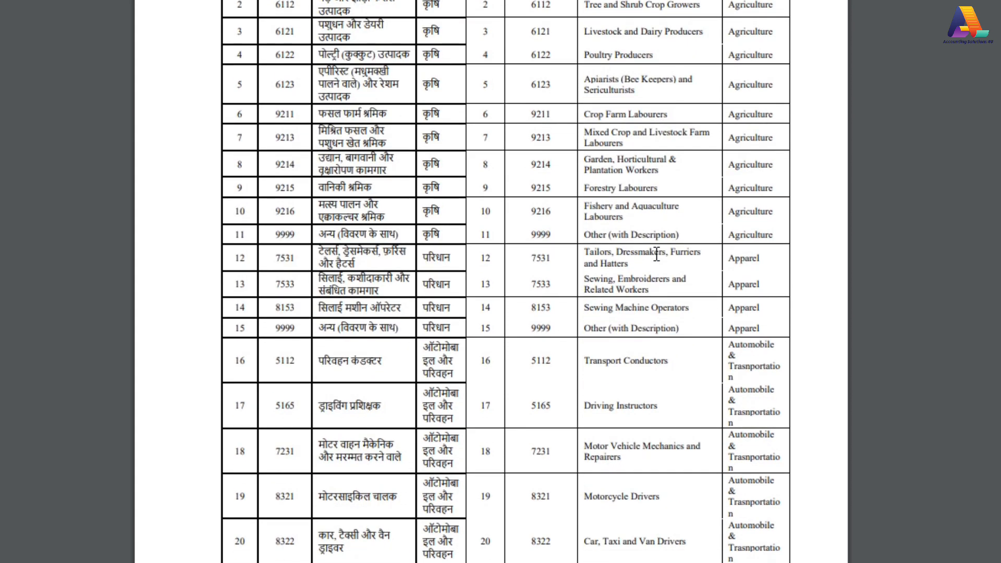
scroll(632, 324, down, 2)
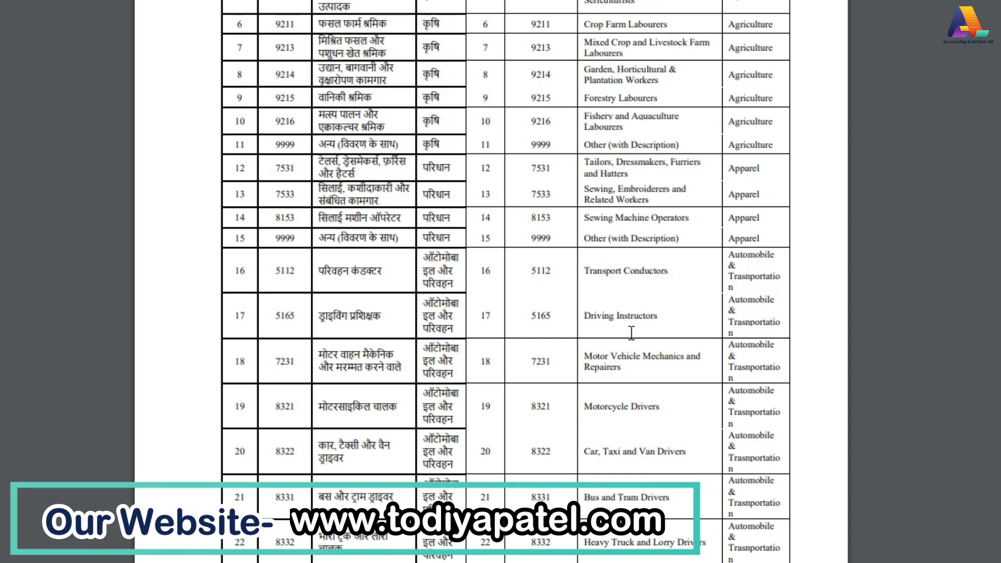
scroll(631, 332, down, 4)
scroll(631, 333, up, 7)
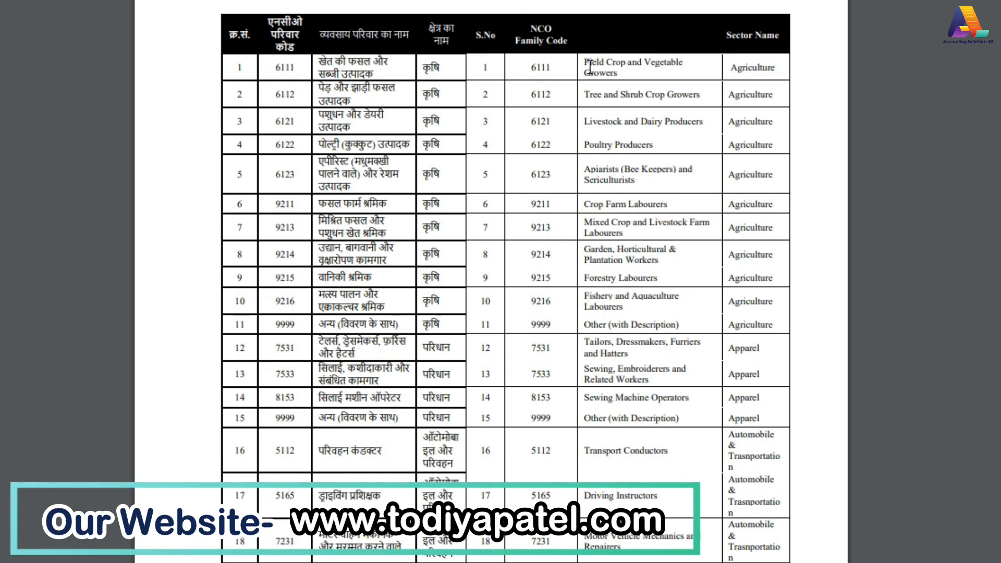
Copy Field Crop and Vegetable Growers from the NCO codes list and enter it as the primary occupation
drag(583, 64, 617, 73)
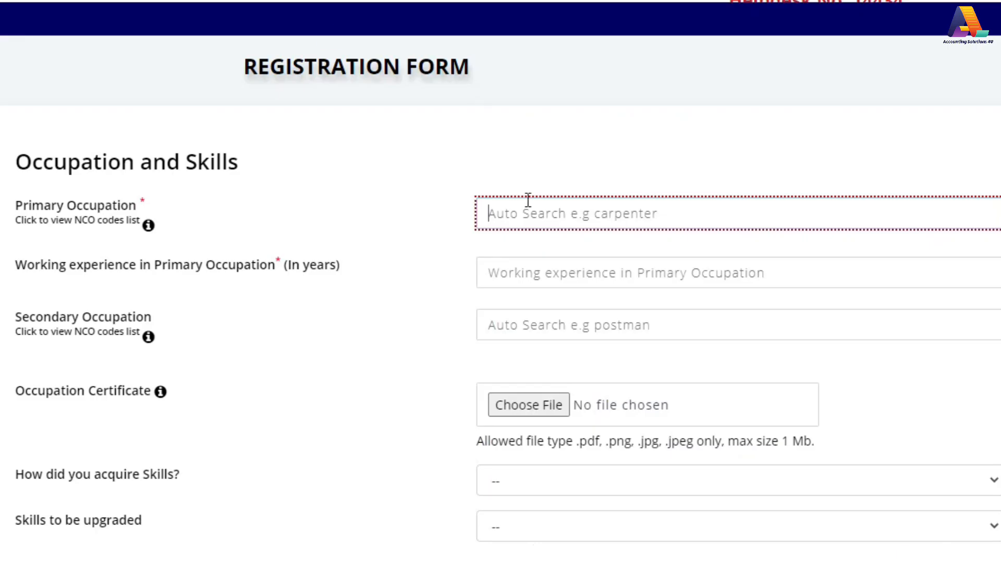
text(Field Crop and Vegetable Growers)
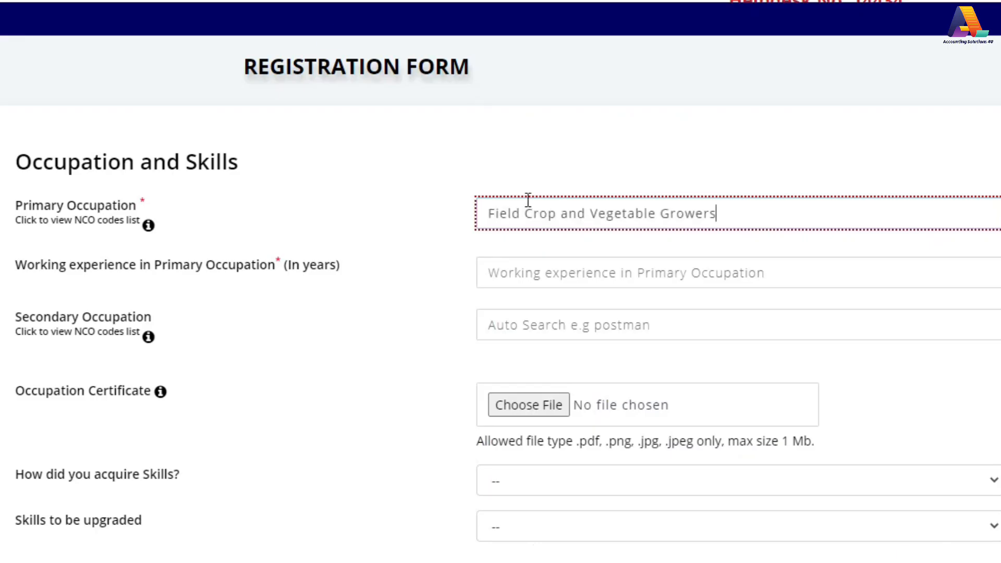
click(497, 258)
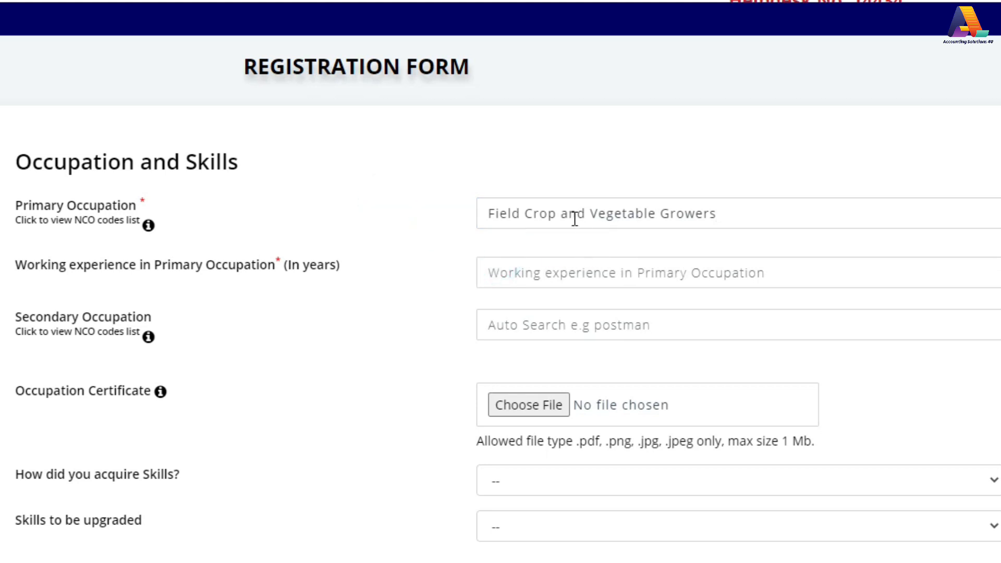
Set the working experience in the primary occupation to 10 years
scroll(390, 250, down, 3)
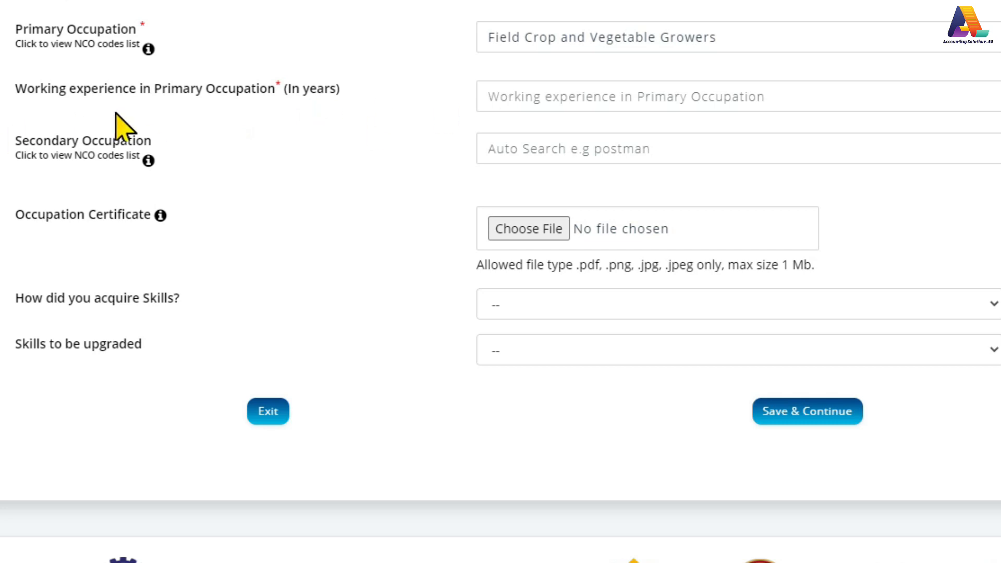
scroll(119, 127, up, 2)
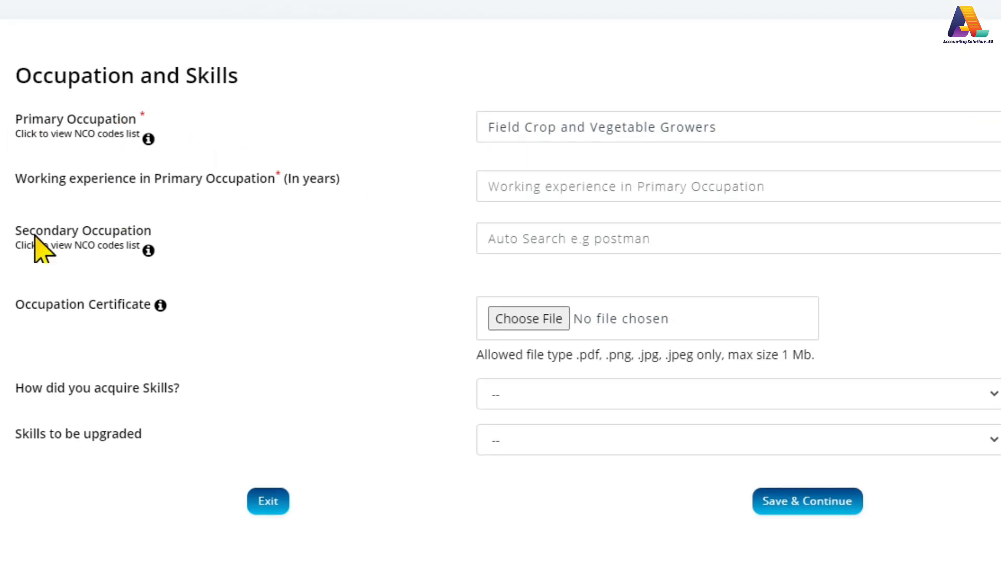
click(508, 184)
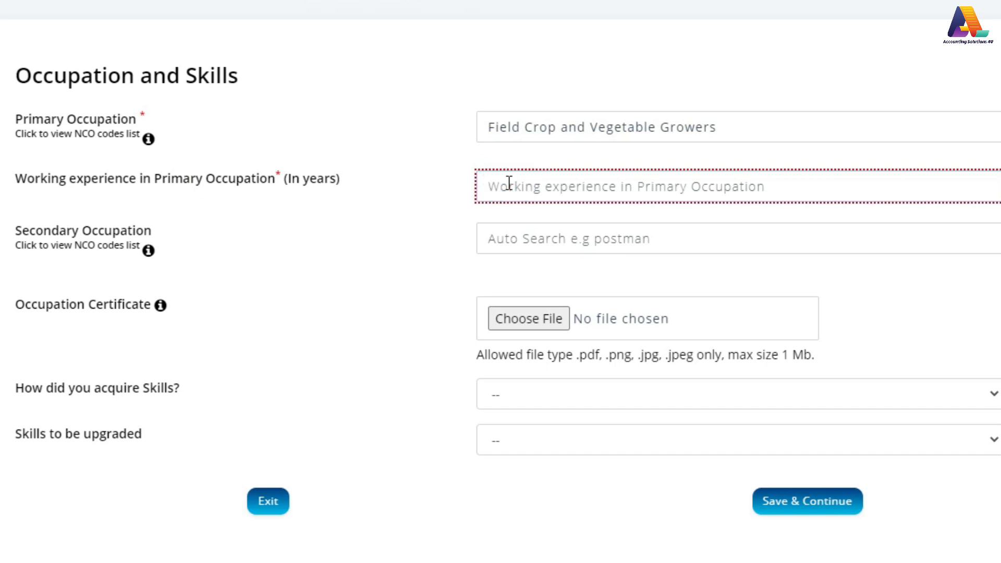
text(10)
click(373, 208)
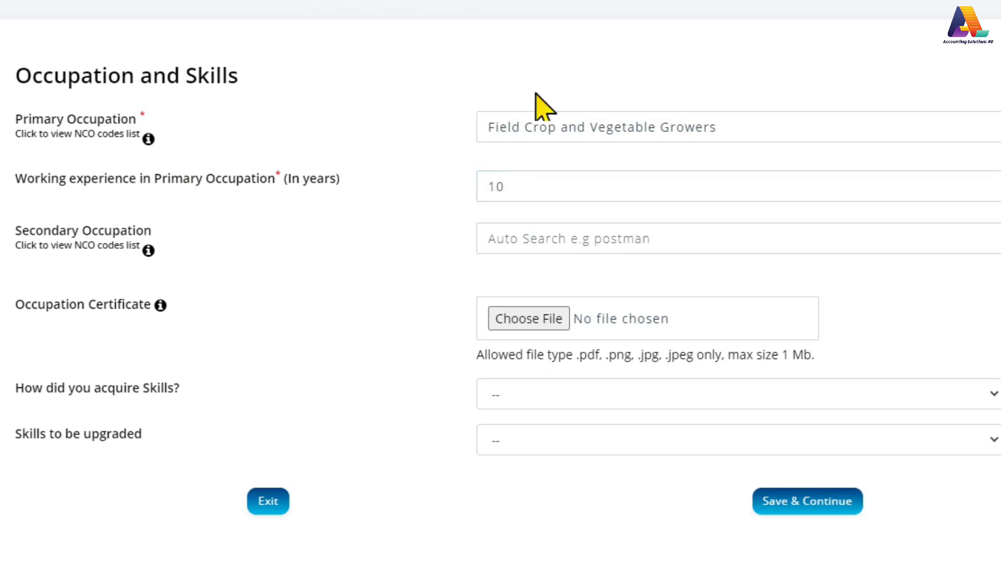
Check the options for how the skills were acquired without choosing one, and save the Occupation and Skills section
scroll(537, 224, down, 2)
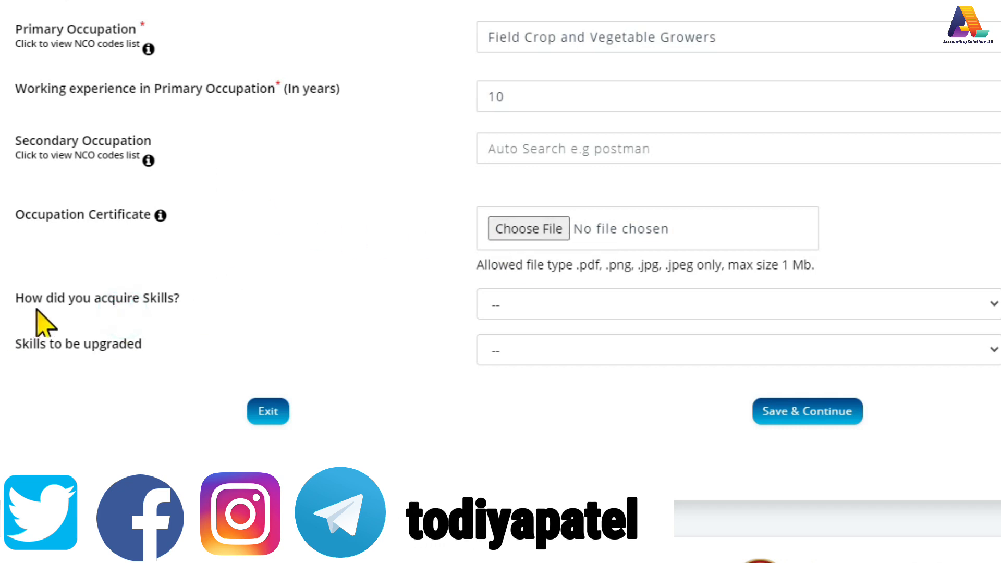
click(556, 307)
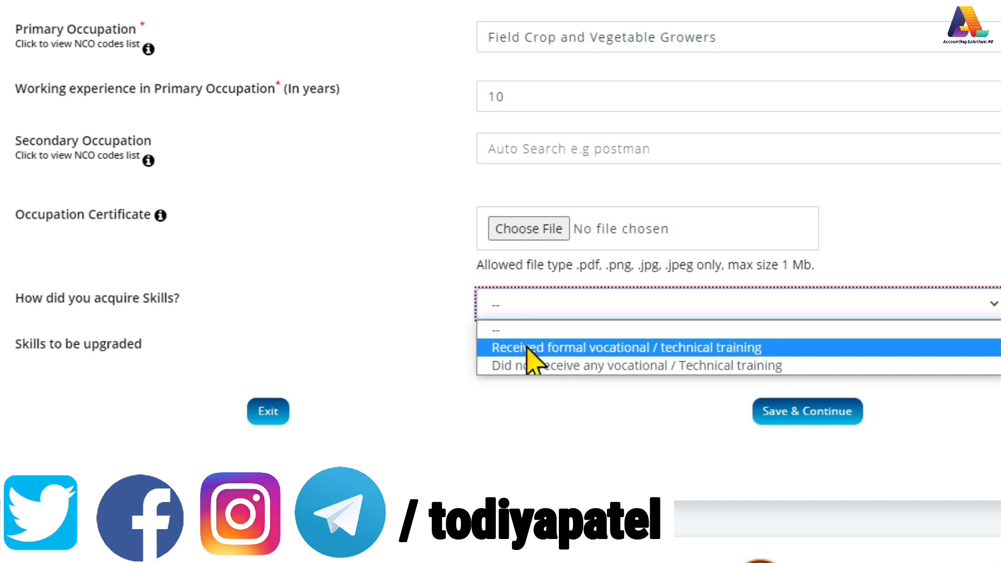
click(341, 326)
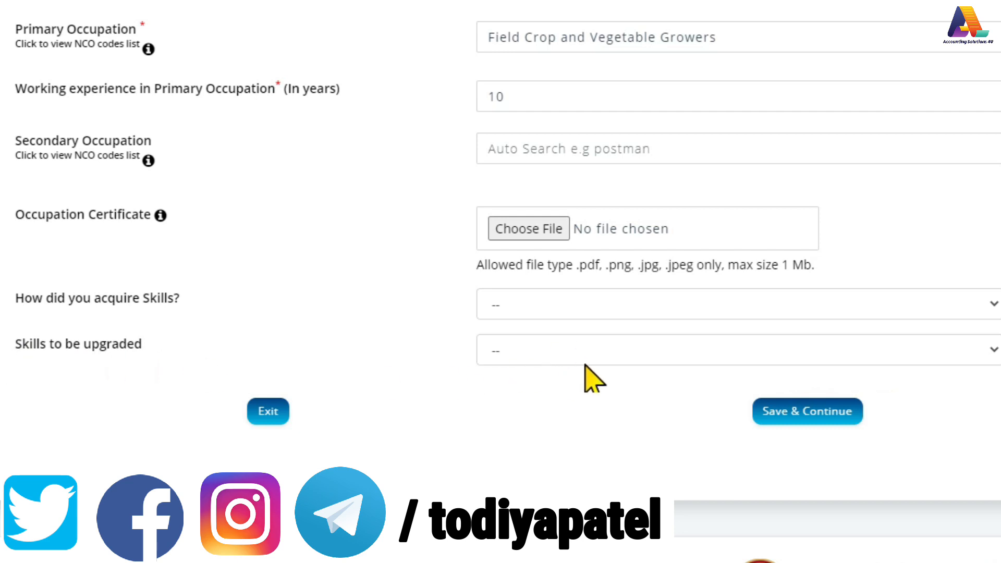
click(787, 412)
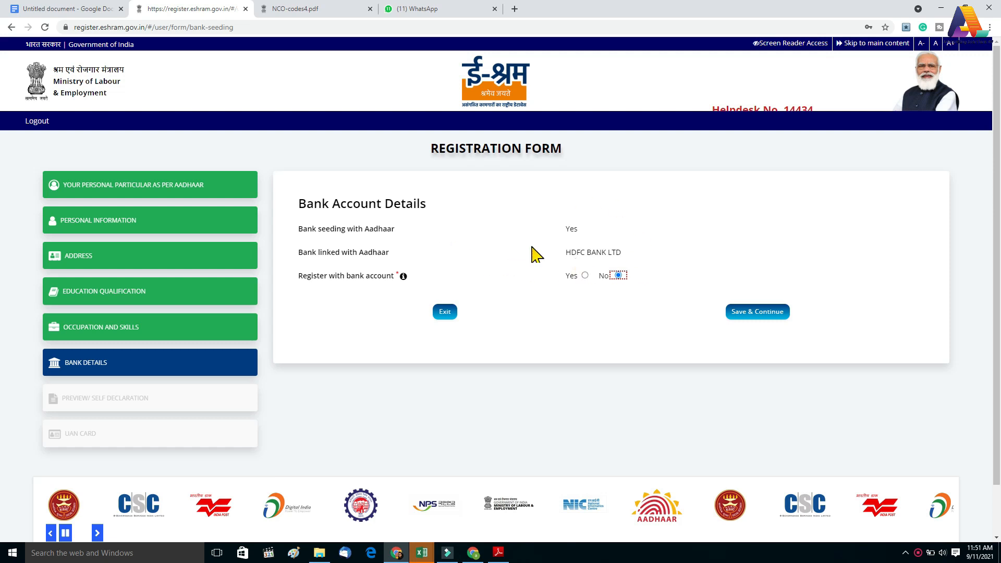
Choose Yes for registering with a bank account and save the bank account details to continue
click(585, 276)
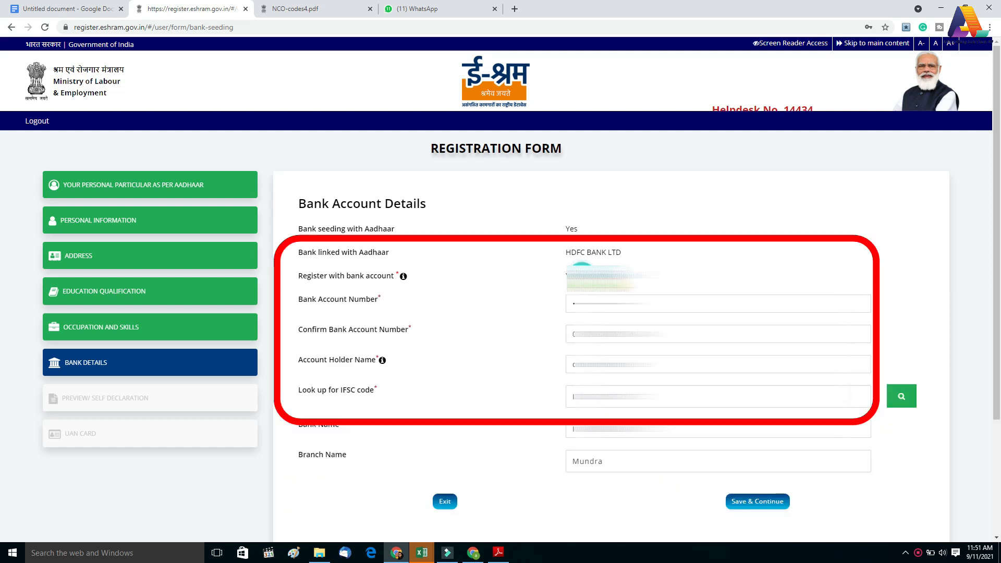
scroll(548, 323, down, 1)
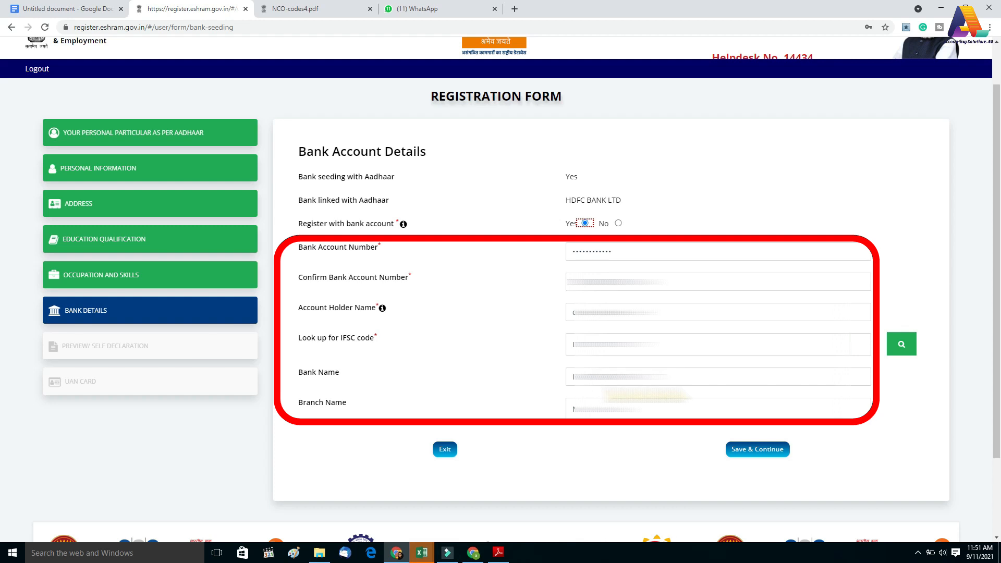
click(742, 451)
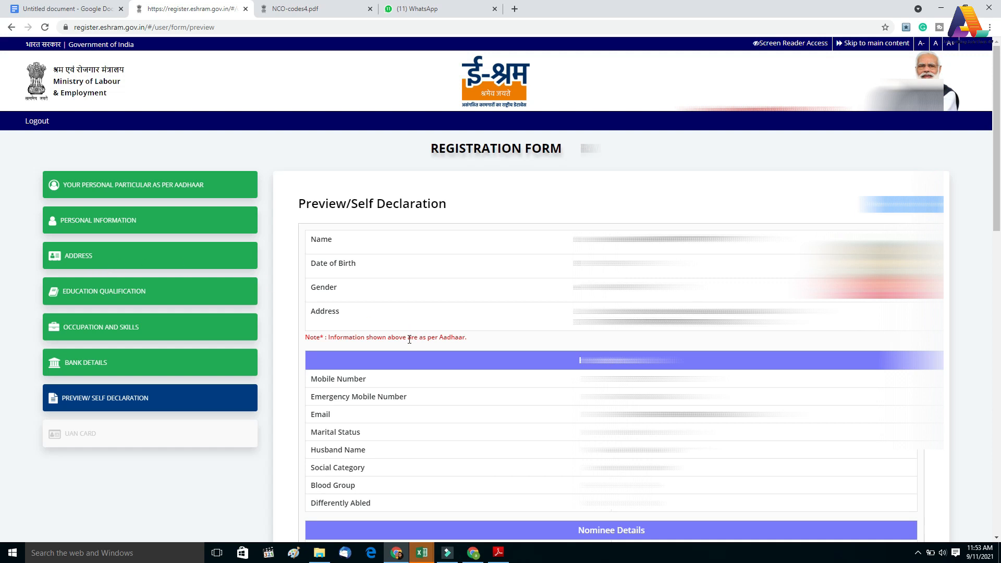
Review the registration preview, accept the self-declaration undertaking and submit the form
scroll(412, 339, down, 2)
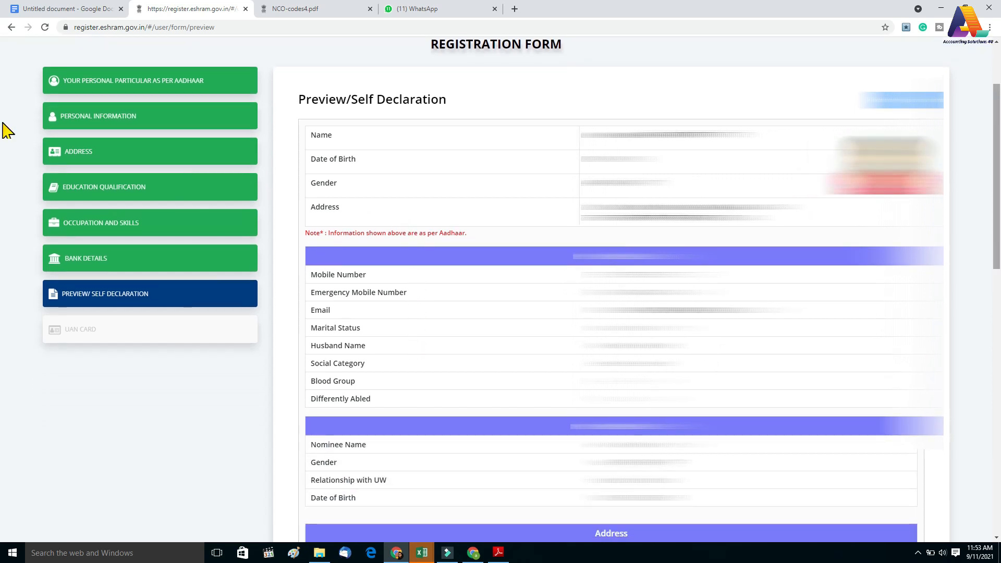
drag(996, 146, 995, 409)
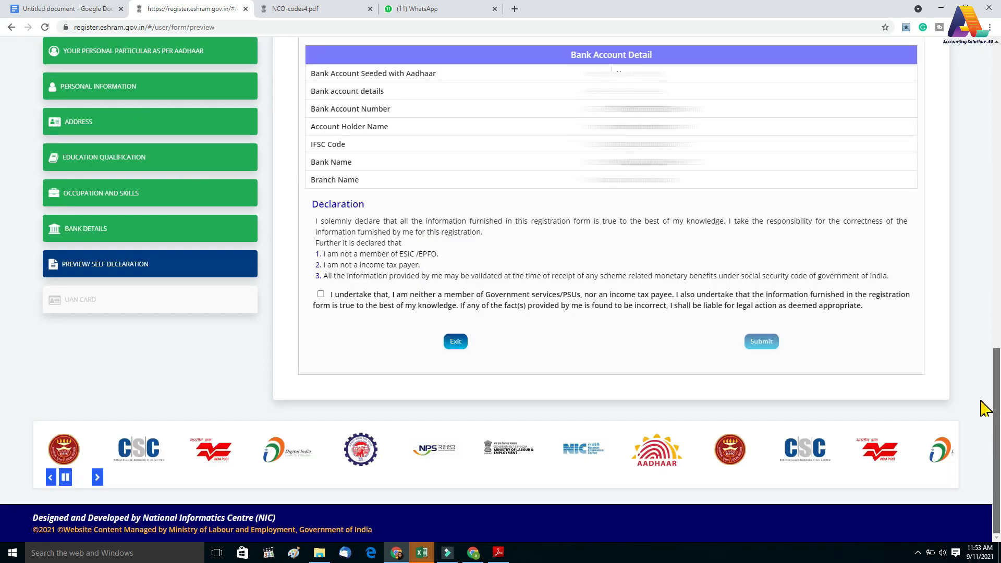
click(320, 295)
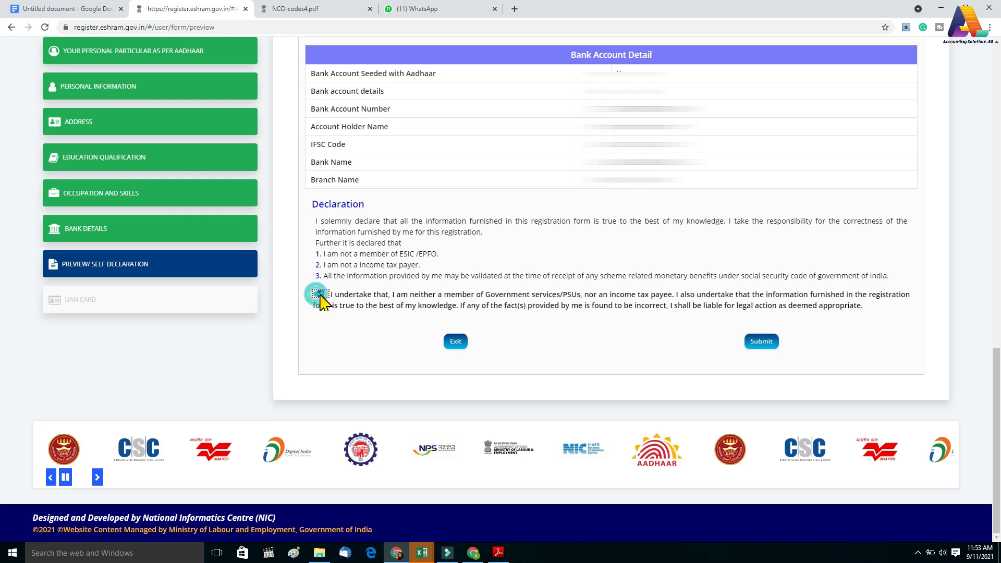
click(760, 342)
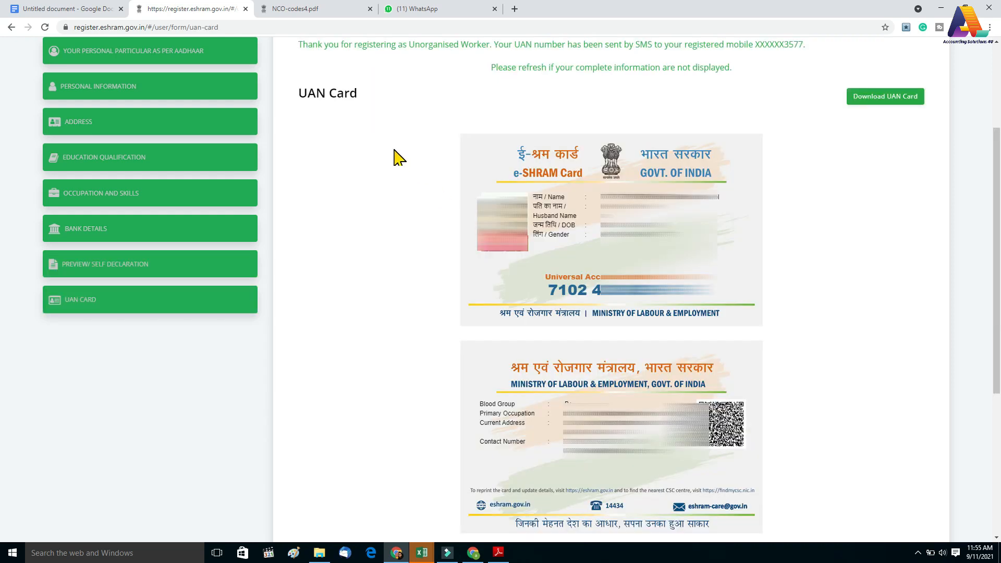